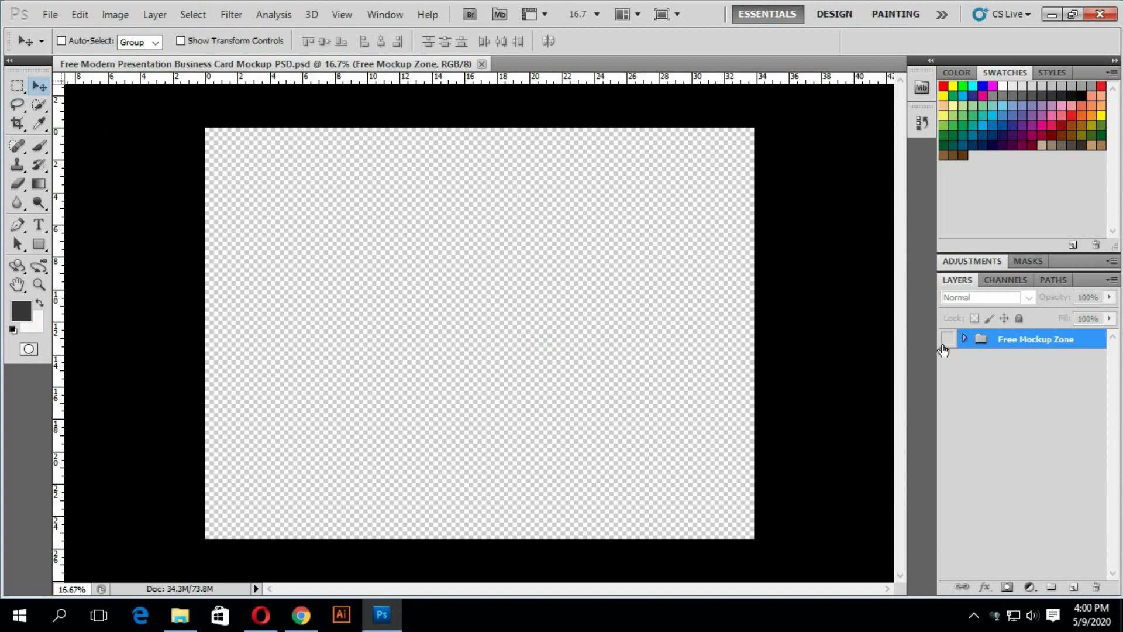
# Step: Show the Free Mockup Zone layer group and open the contents of its upper Place Design Here smart object
pyautogui.click(946, 339)
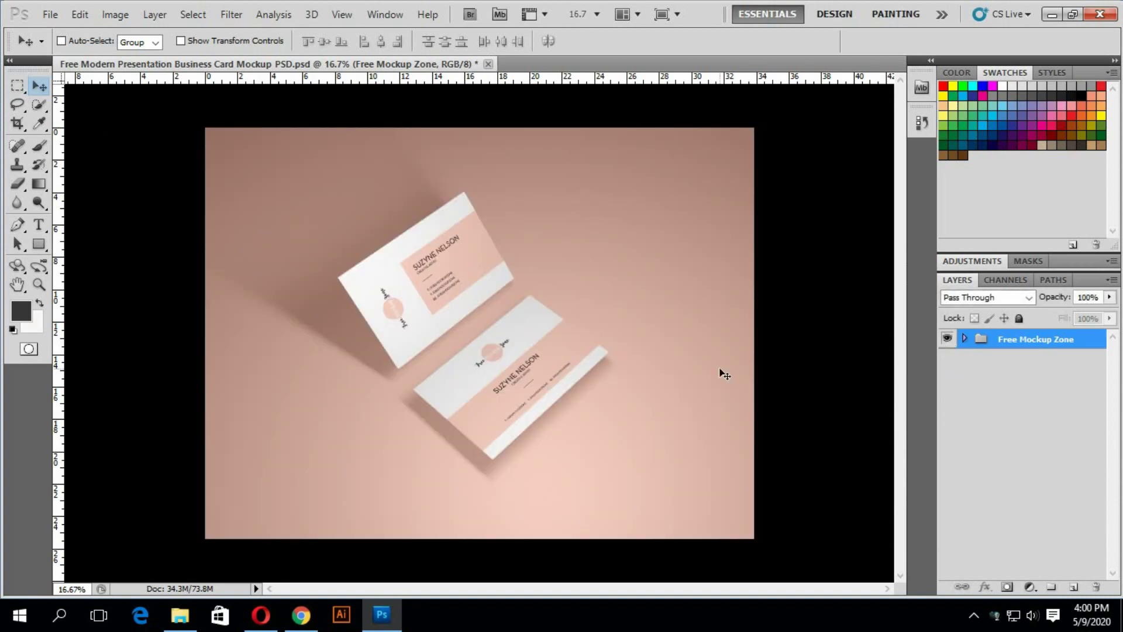
pyautogui.click(965, 339)
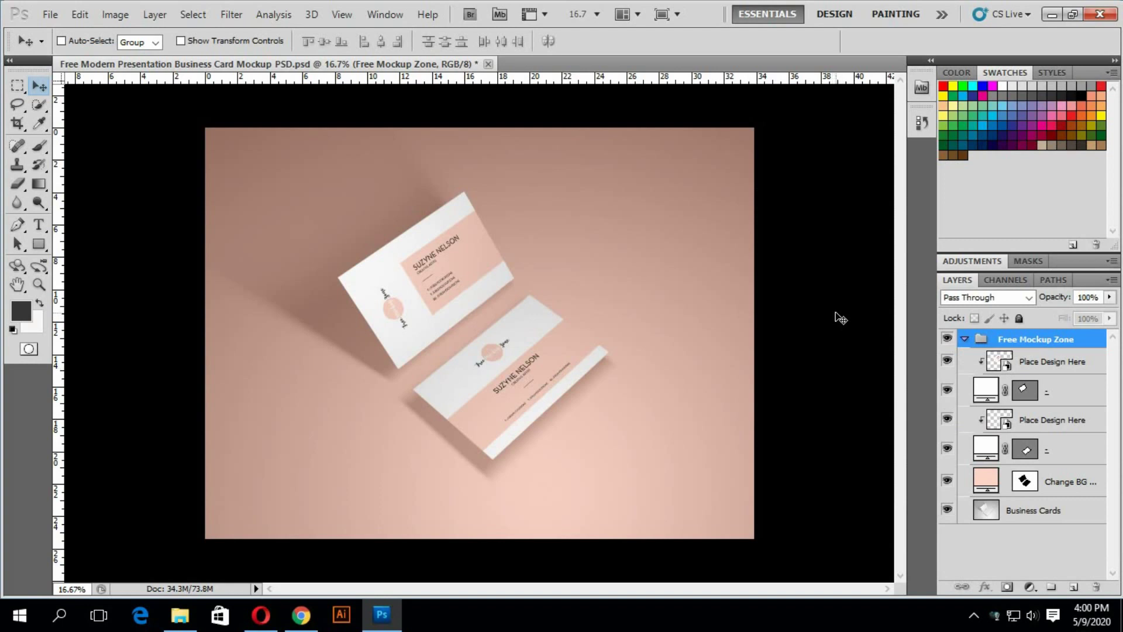
pyautogui.click(1006, 368)
pyautogui.doubleClick(1007, 368)
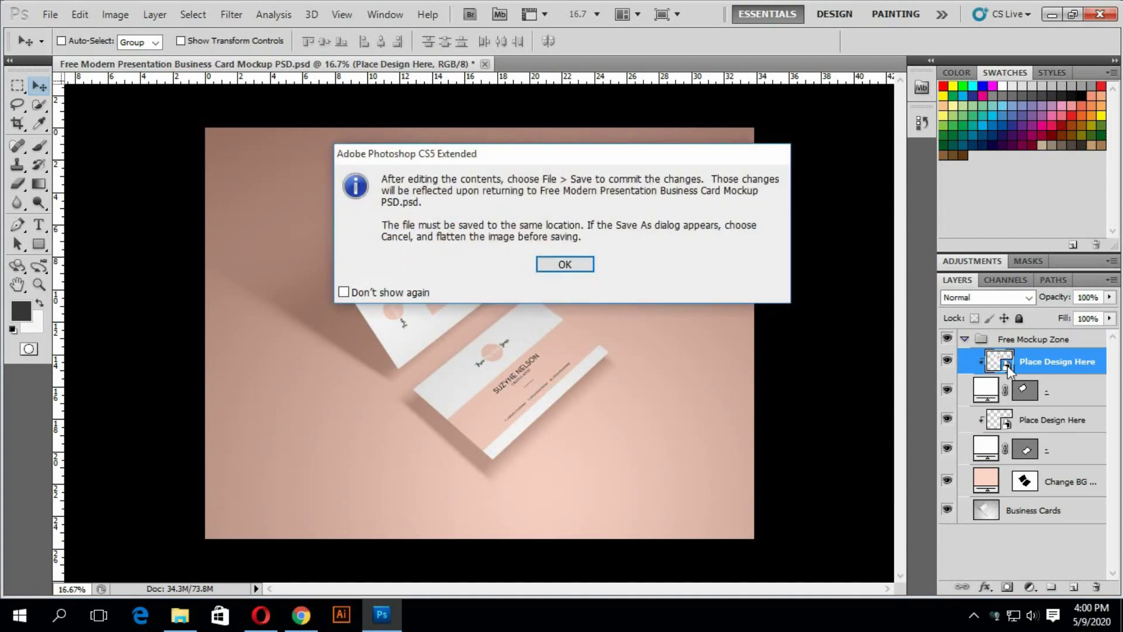
pyautogui.click(565, 264)
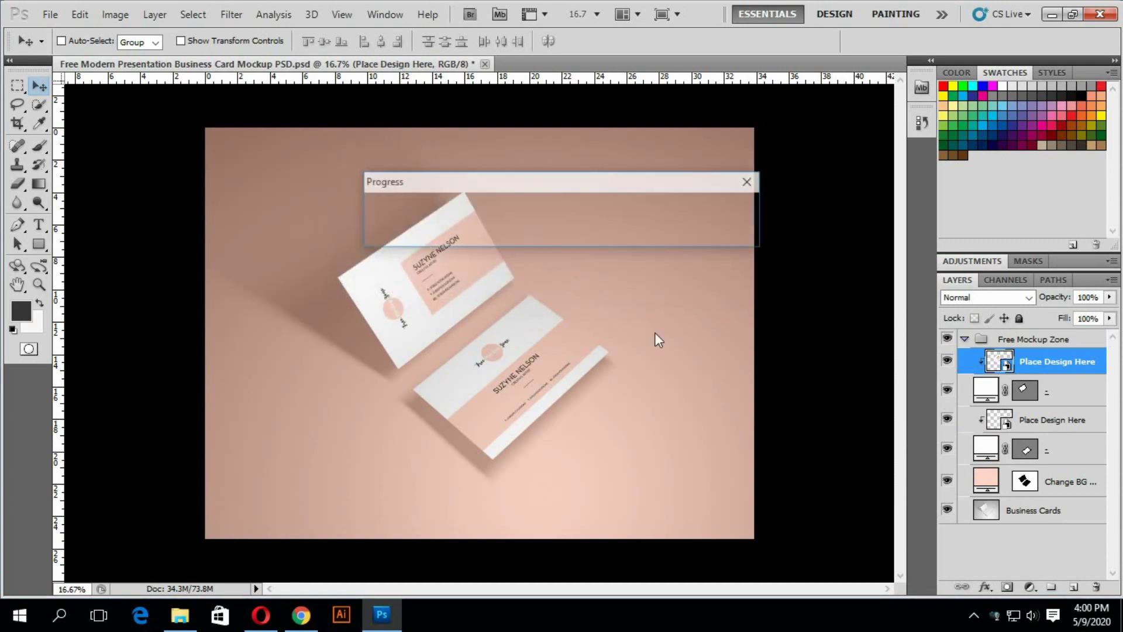
pyautogui.click(495, 233)
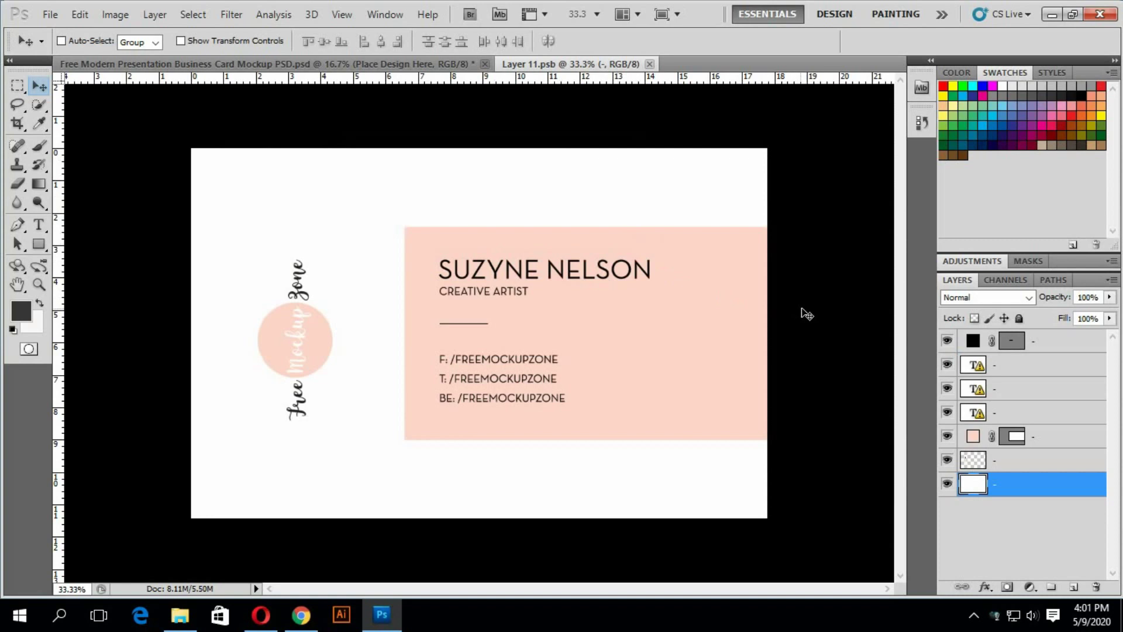
# Step: Hide all seven layers of the original card design in Layer 11.psb so that the canvas is empty
pyautogui.click(947, 366)
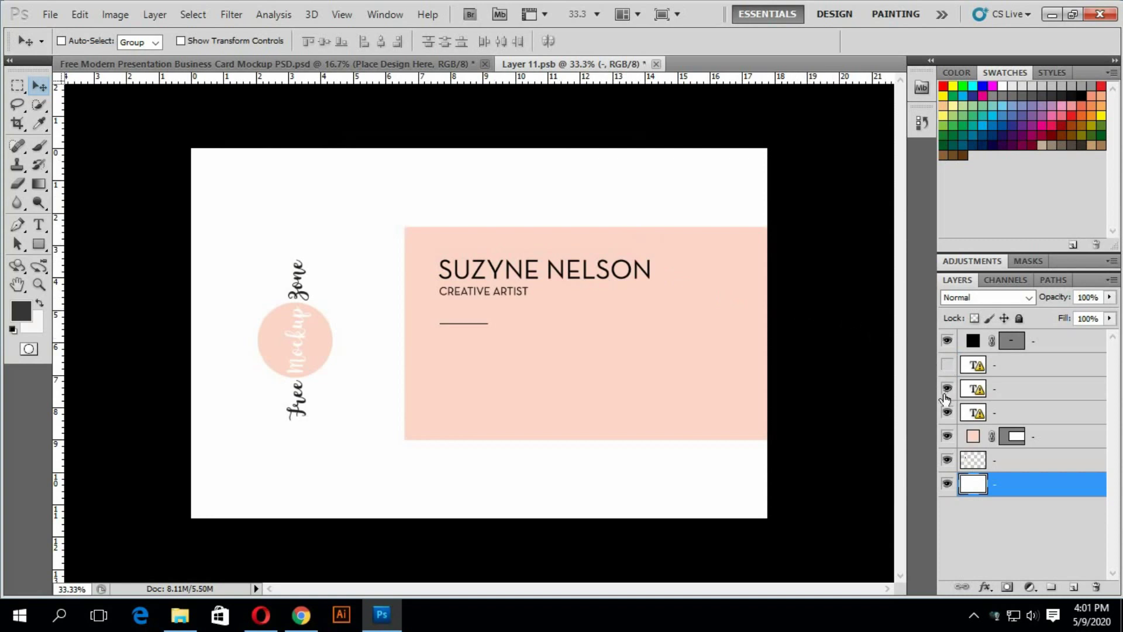
pyautogui.click(947, 389)
pyautogui.click(947, 412)
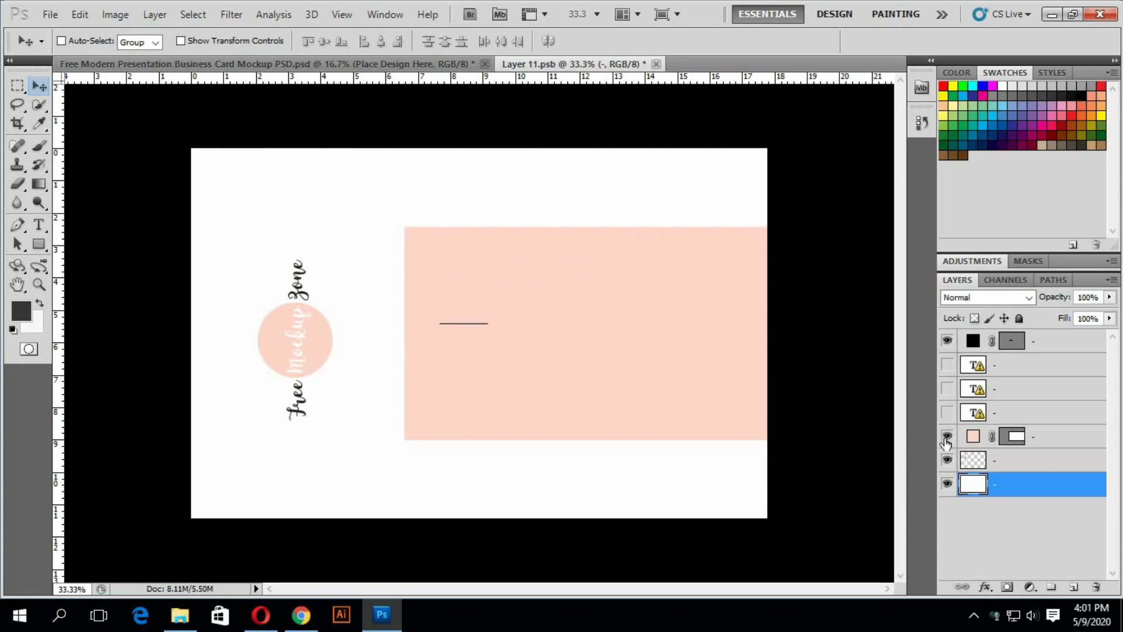
pyautogui.click(947, 436)
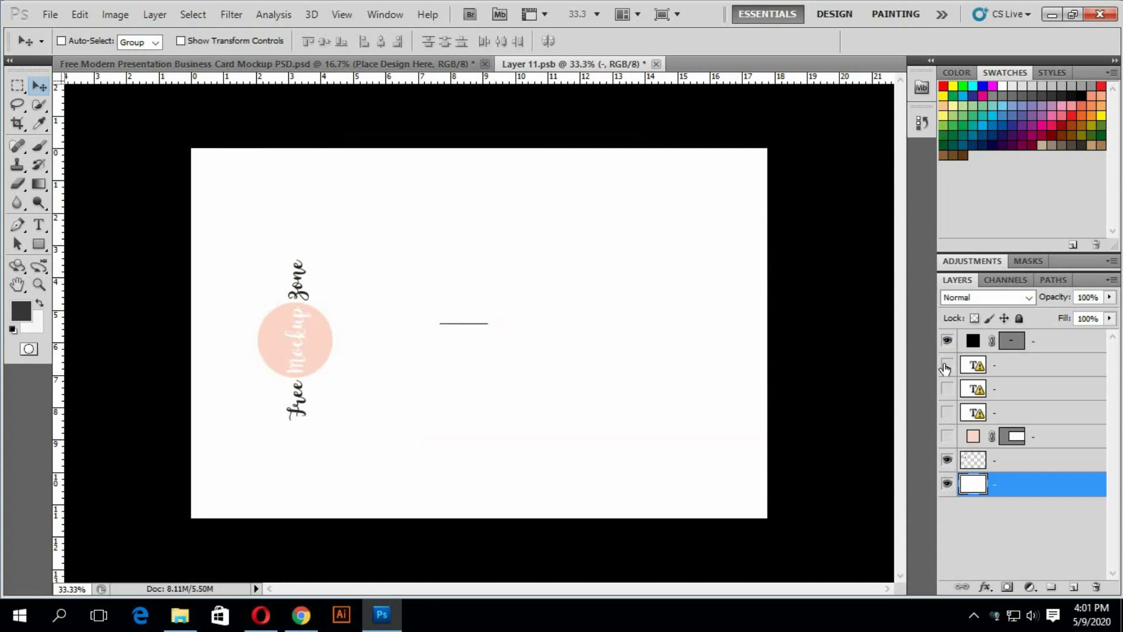
pyautogui.click(947, 461)
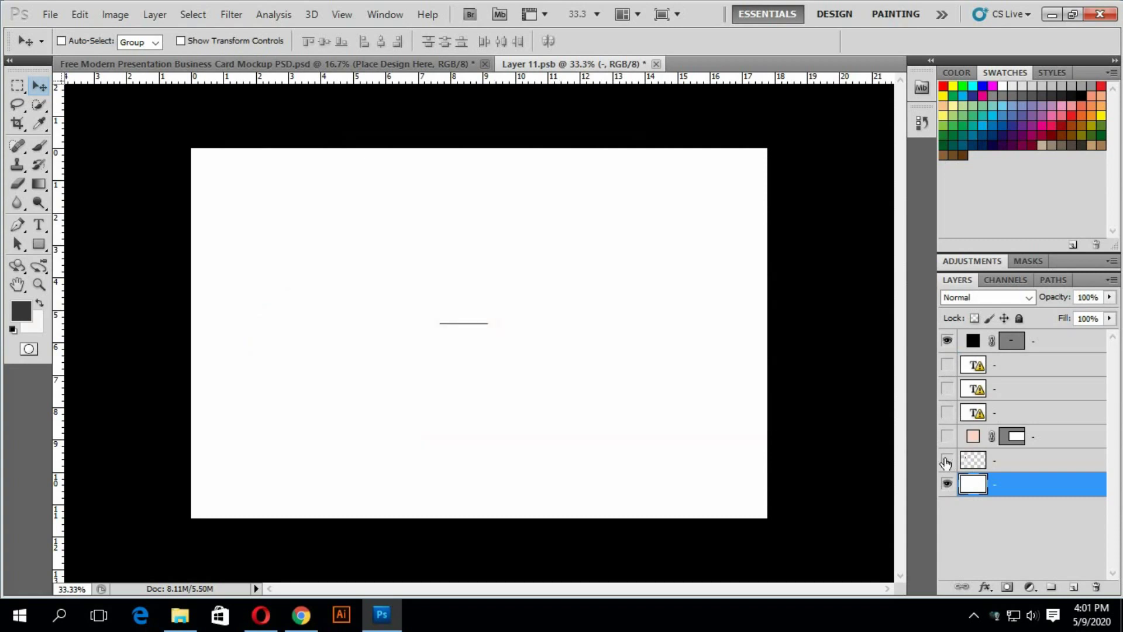
pyautogui.click(946, 484)
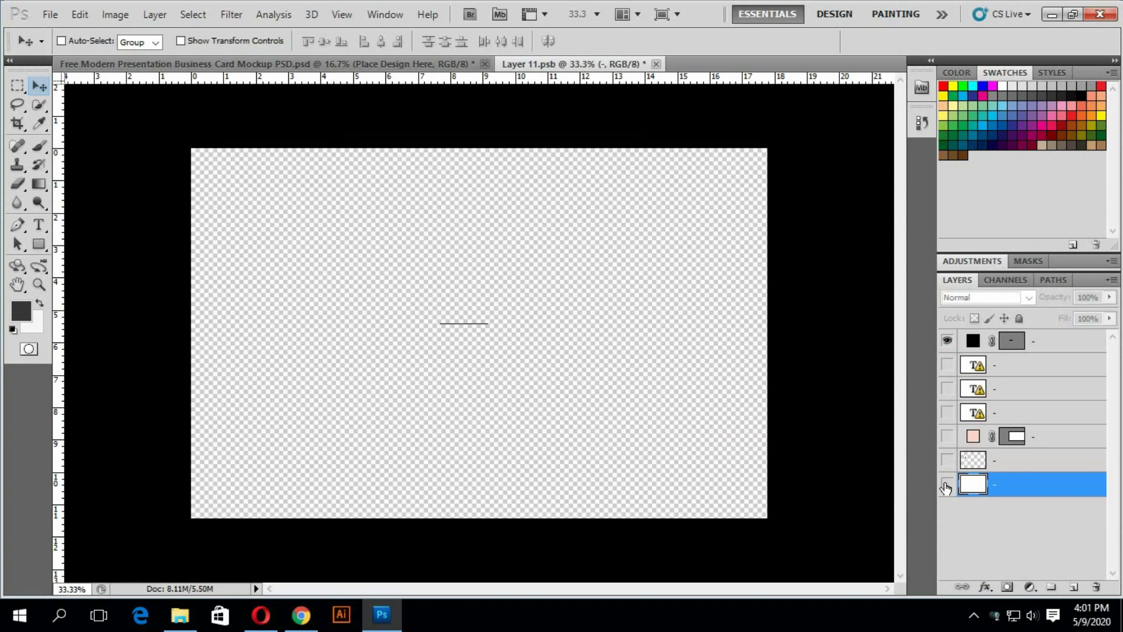
pyautogui.click(946, 484)
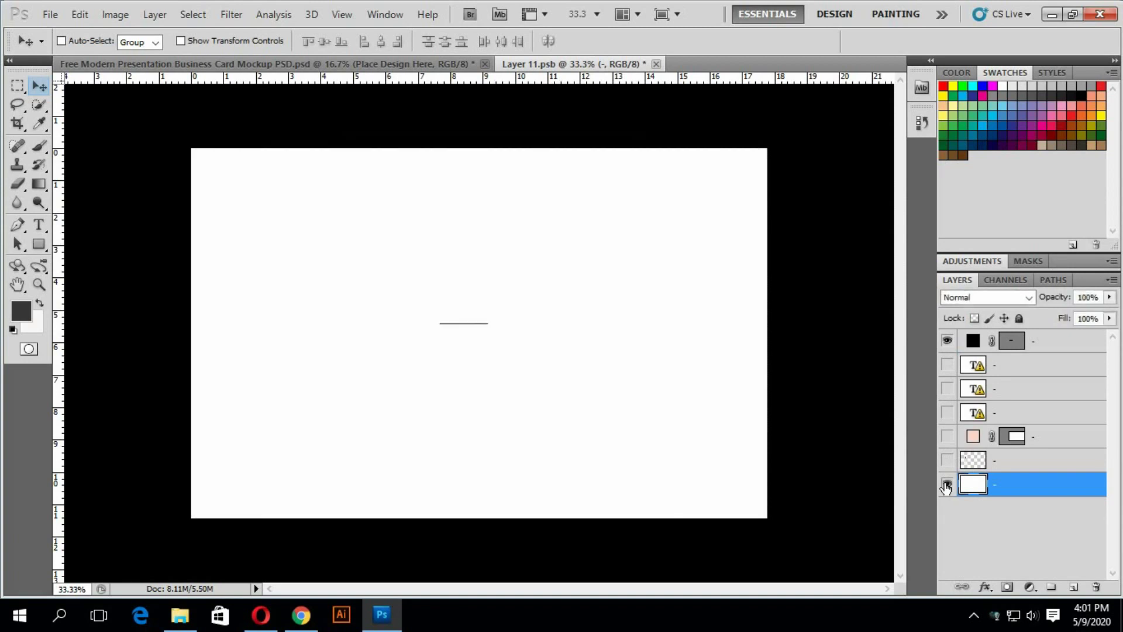
pyautogui.click(948, 343)
pyautogui.click(946, 484)
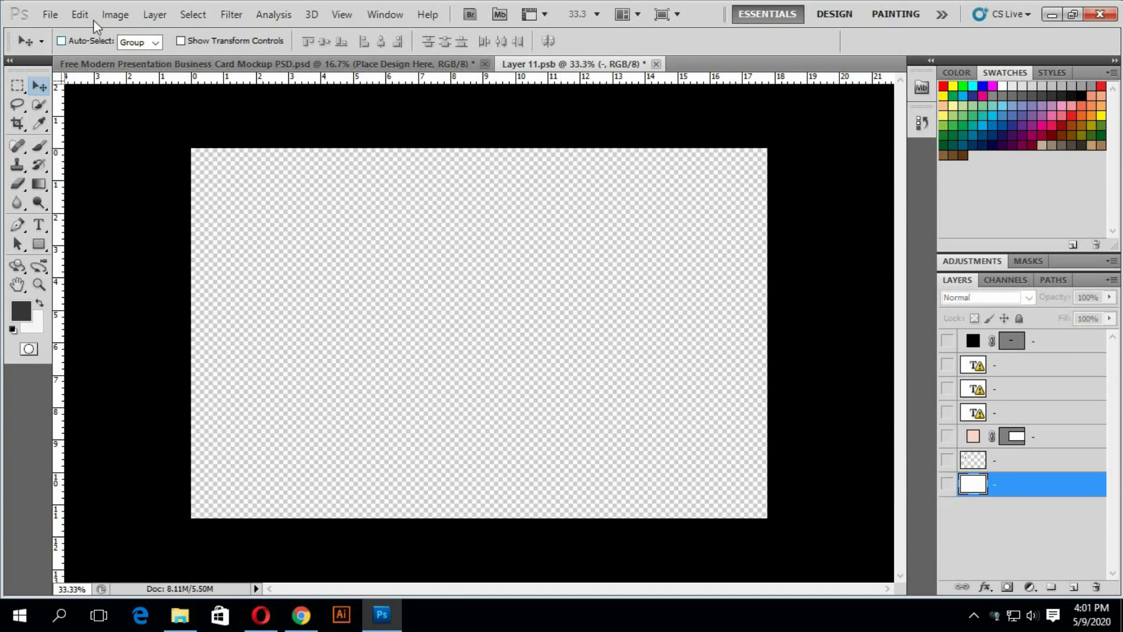
# Step: Open the card 2 image from the design png folder on the Desktop
pyautogui.click(50, 14)
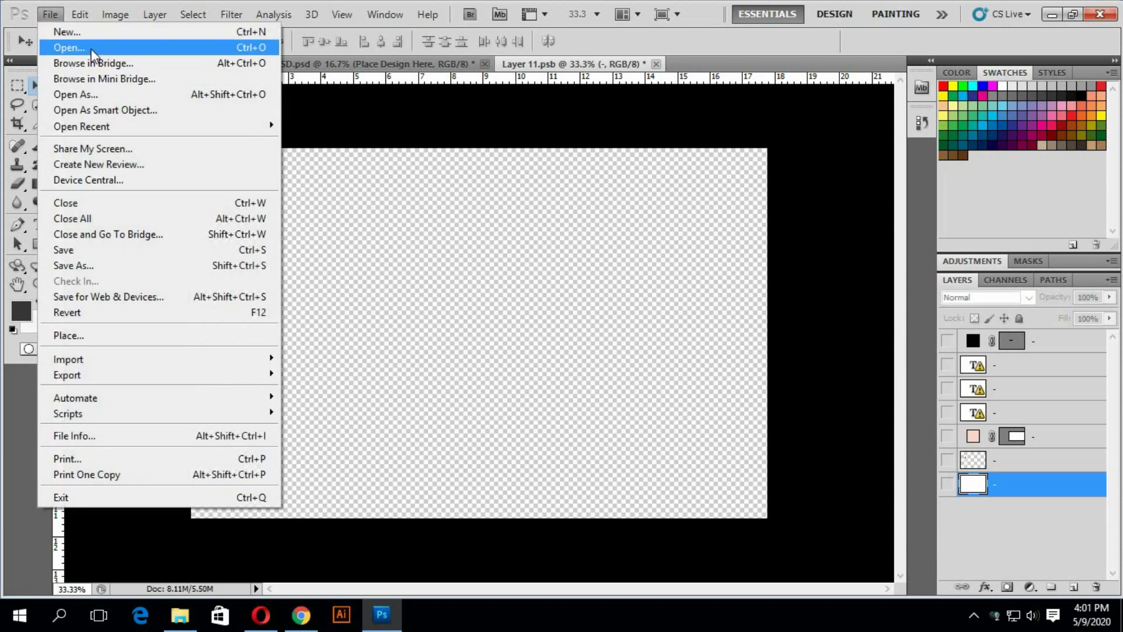
pyautogui.click(90, 48)
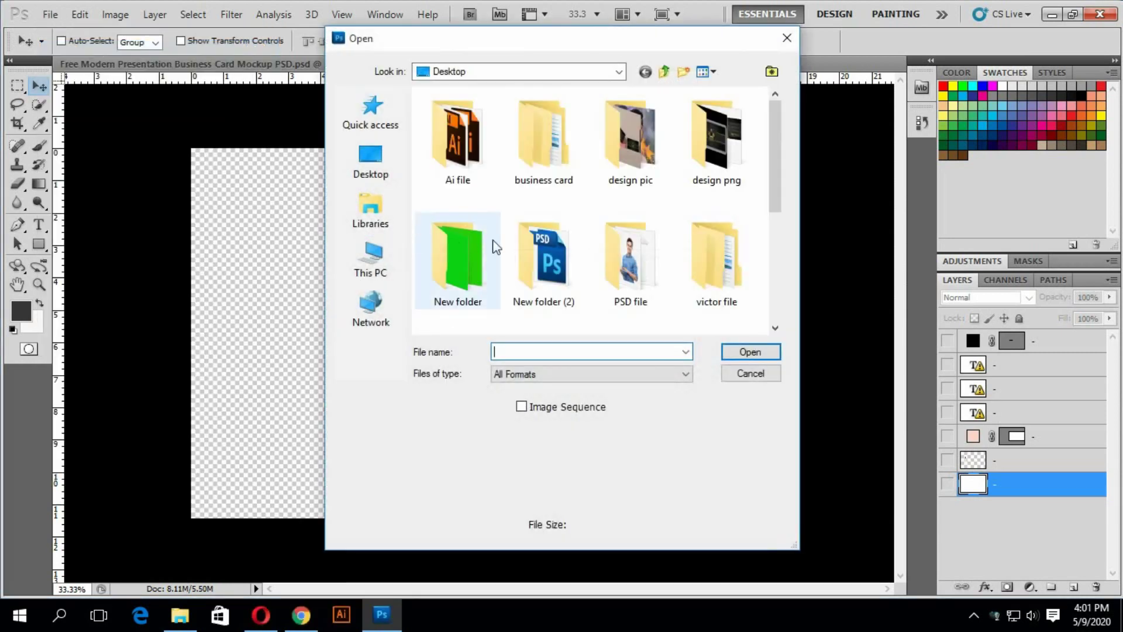
pyautogui.click(622, 138)
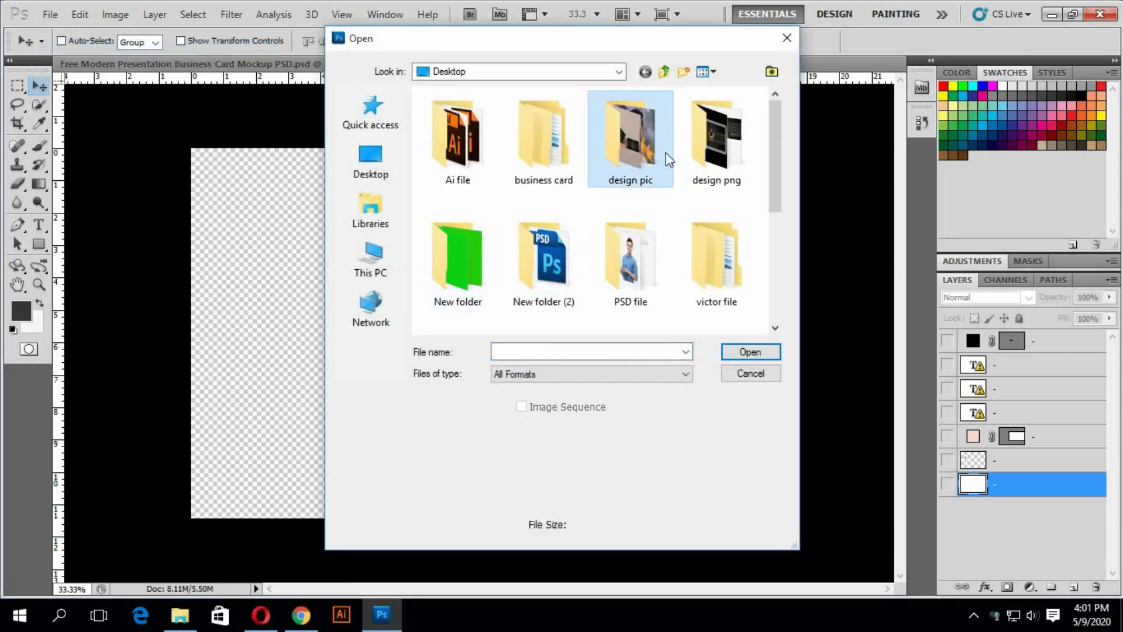
pyautogui.click(716, 137)
pyautogui.click(750, 351)
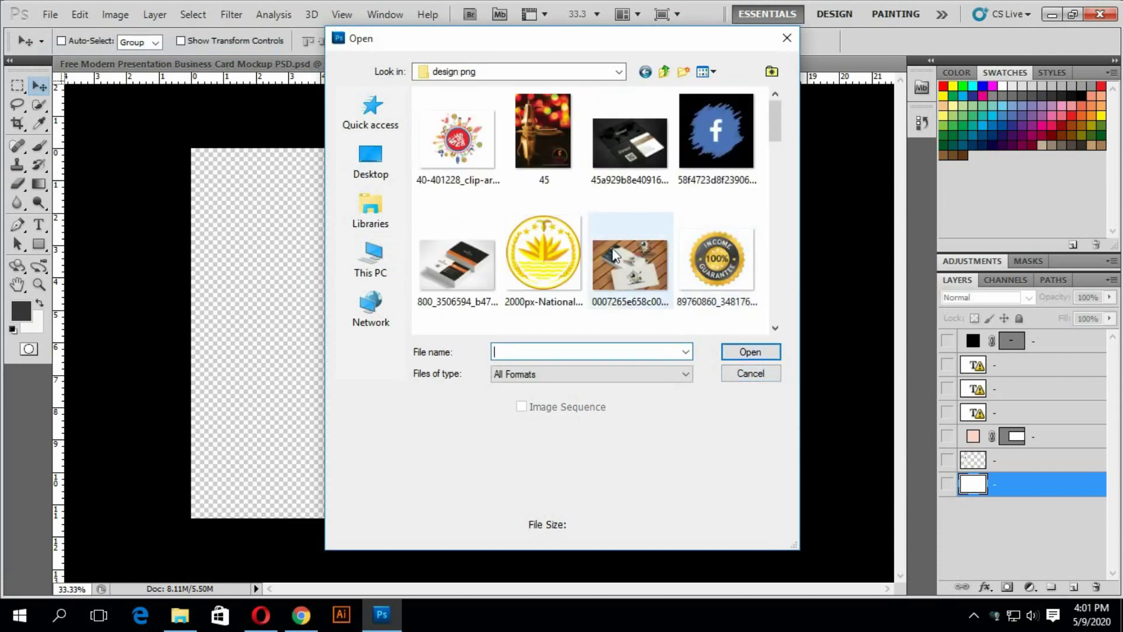
pyautogui.scroll(-3, 614, 253)
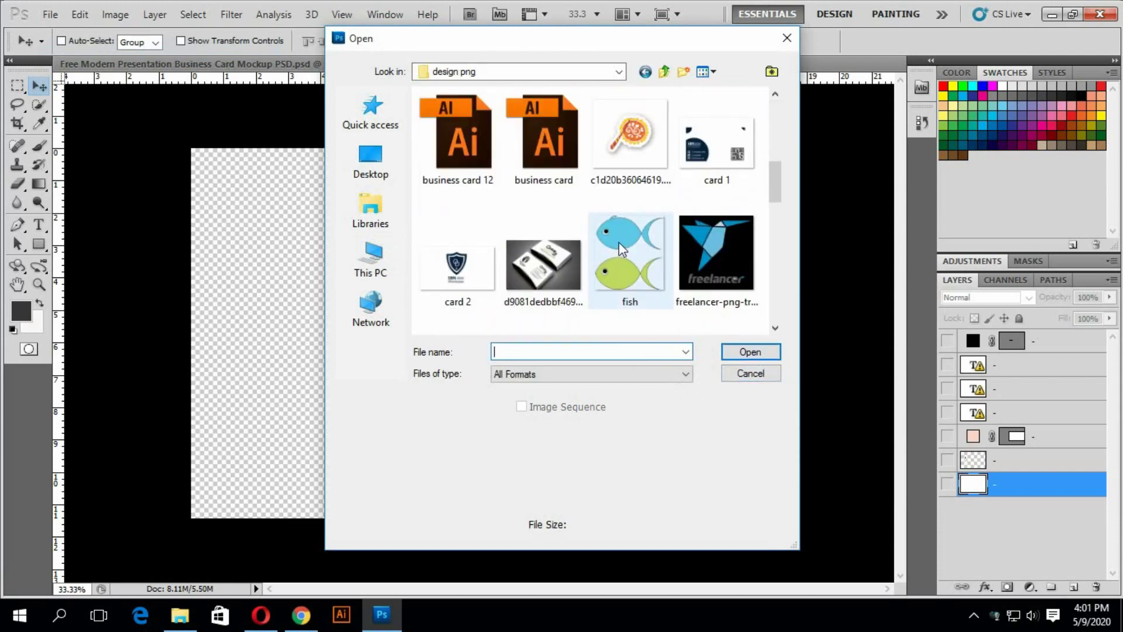
pyautogui.click(445, 275)
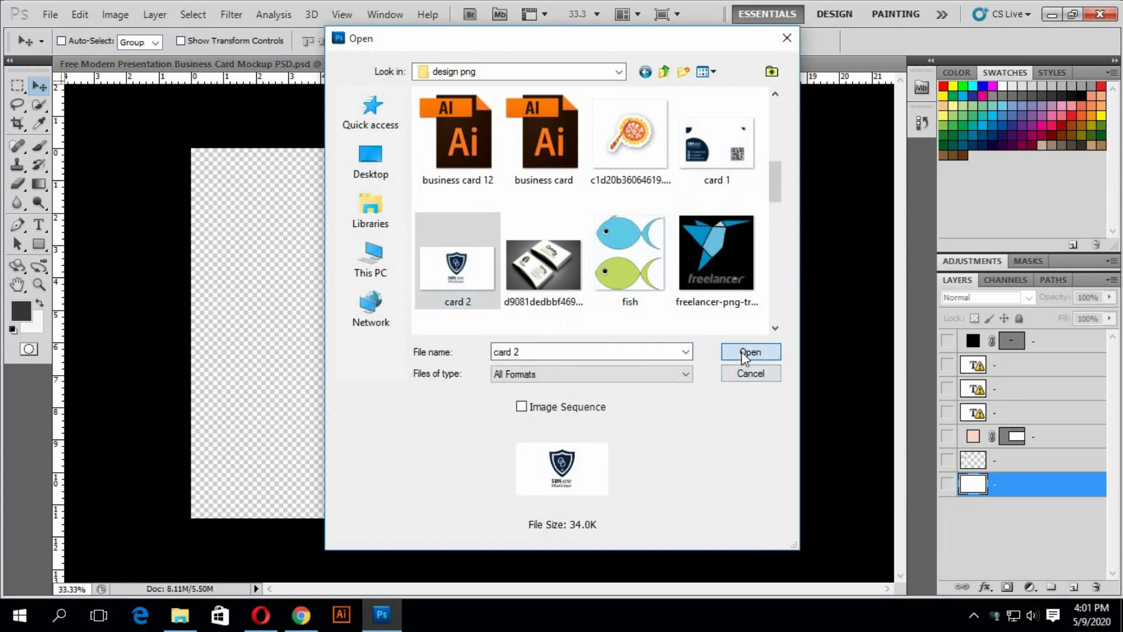
pyautogui.click(743, 354)
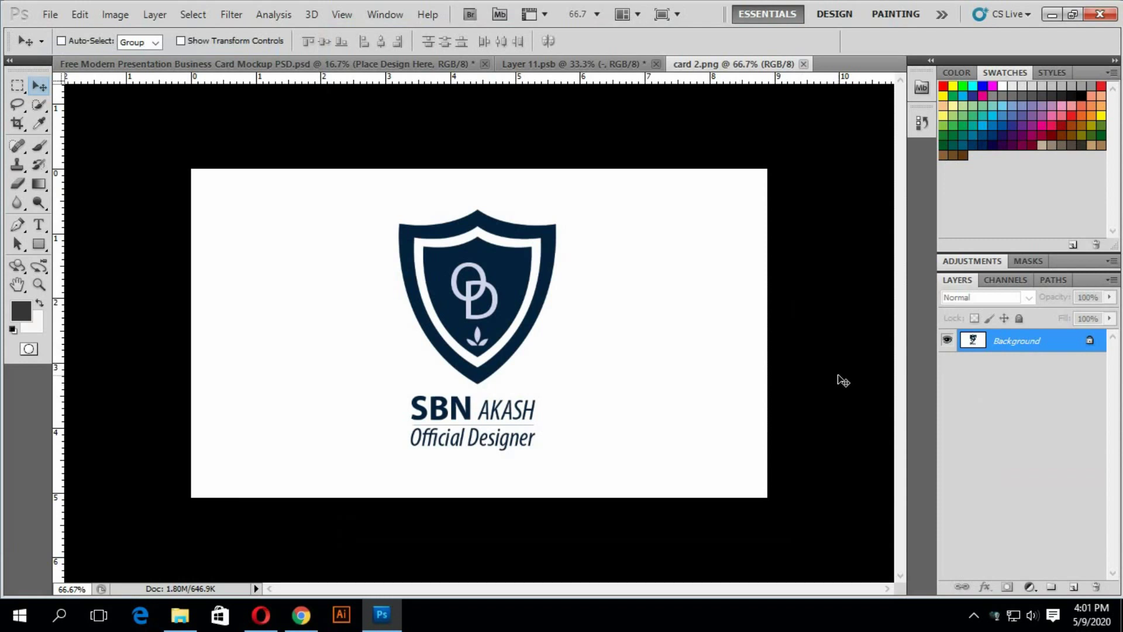
# Step: Convert the locked Background of card 2.png into a regular layer
pyautogui.click(230, 64)
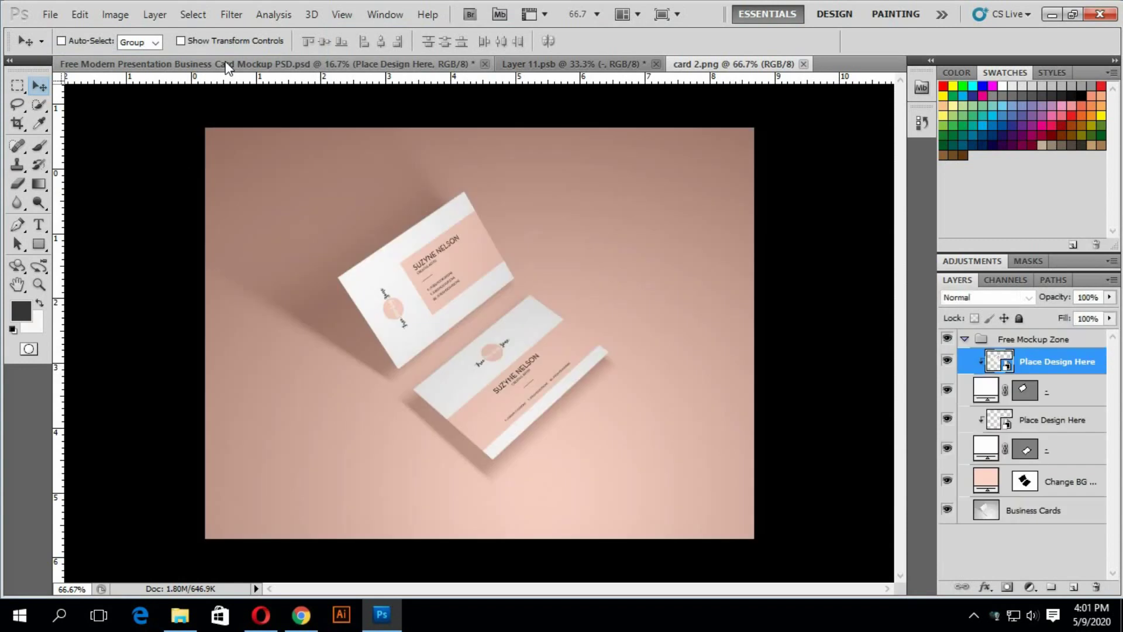
pyautogui.click(696, 65)
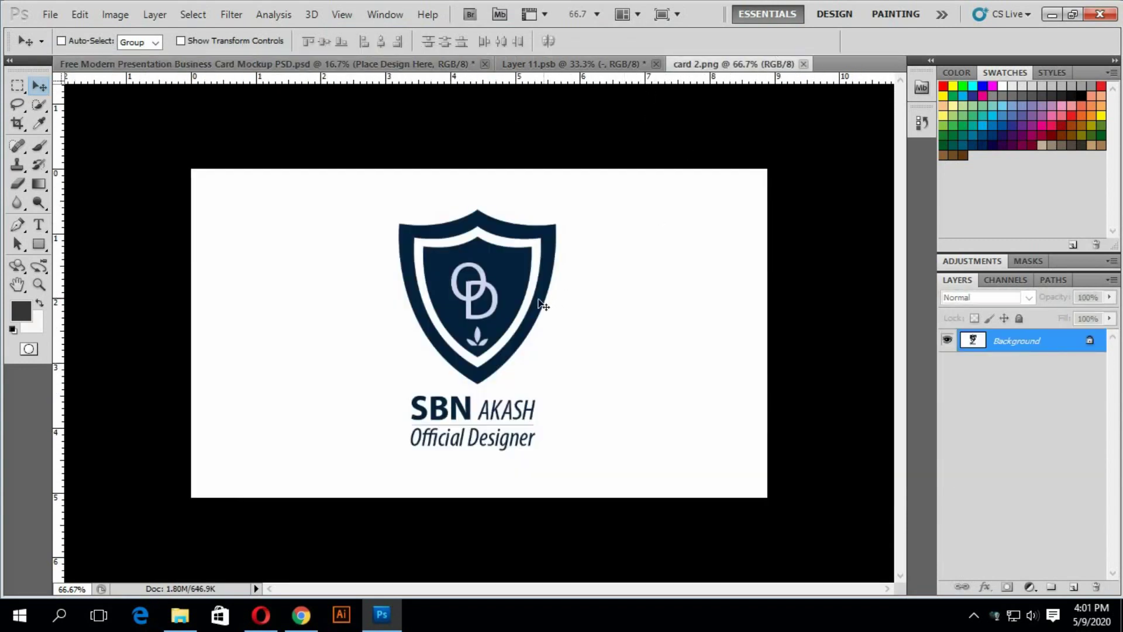
pyautogui.click(525, 173)
pyautogui.click(471, 221)
pyautogui.click(424, 267)
pyautogui.click(466, 222)
pyautogui.doubleClick(1076, 345)
pyautogui.click(694, 197)
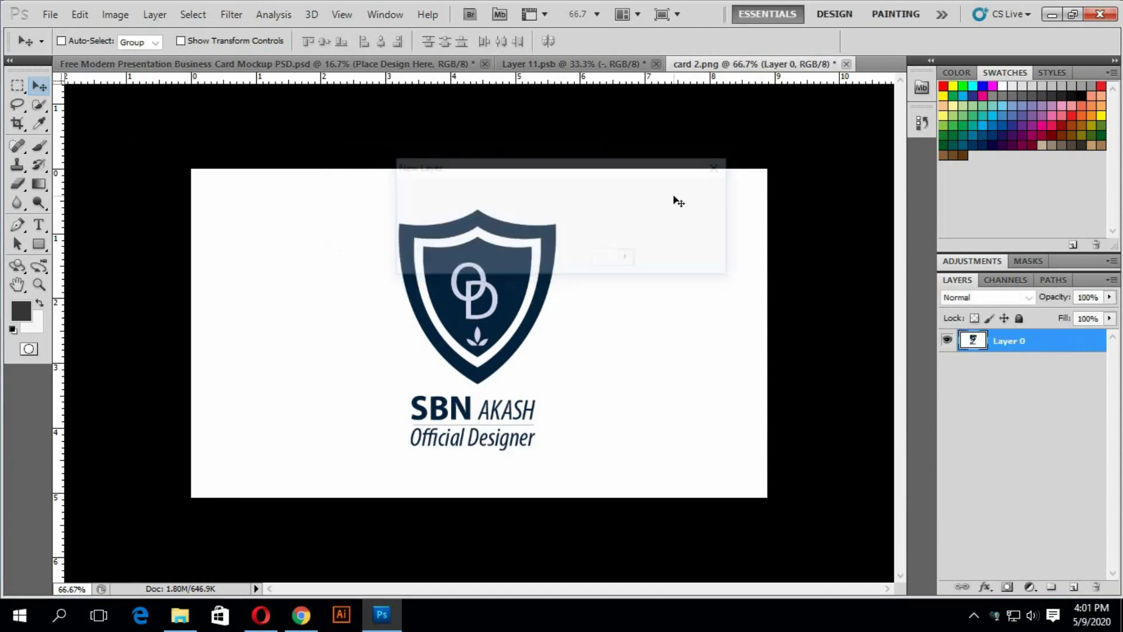
# Step: Bring the card artwork into Layer 11.psb and stretch it to about 200% width and 225% height to fill the canvas
pyautogui.moveTo(510, 317); pyautogui.dragTo(332, 218)
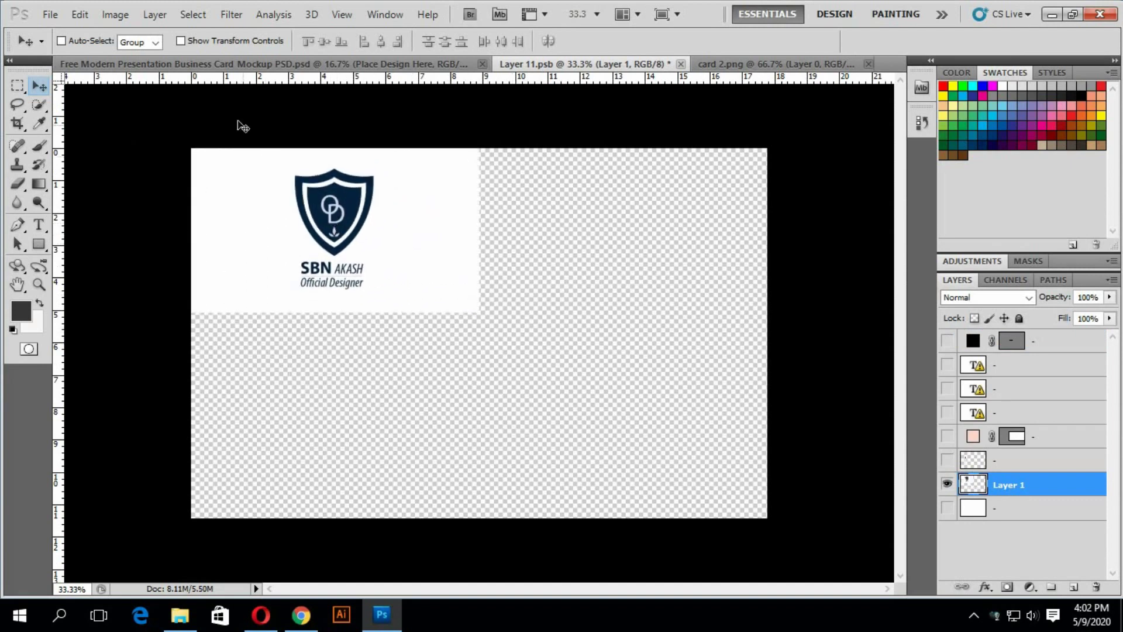
pyautogui.click(181, 41)
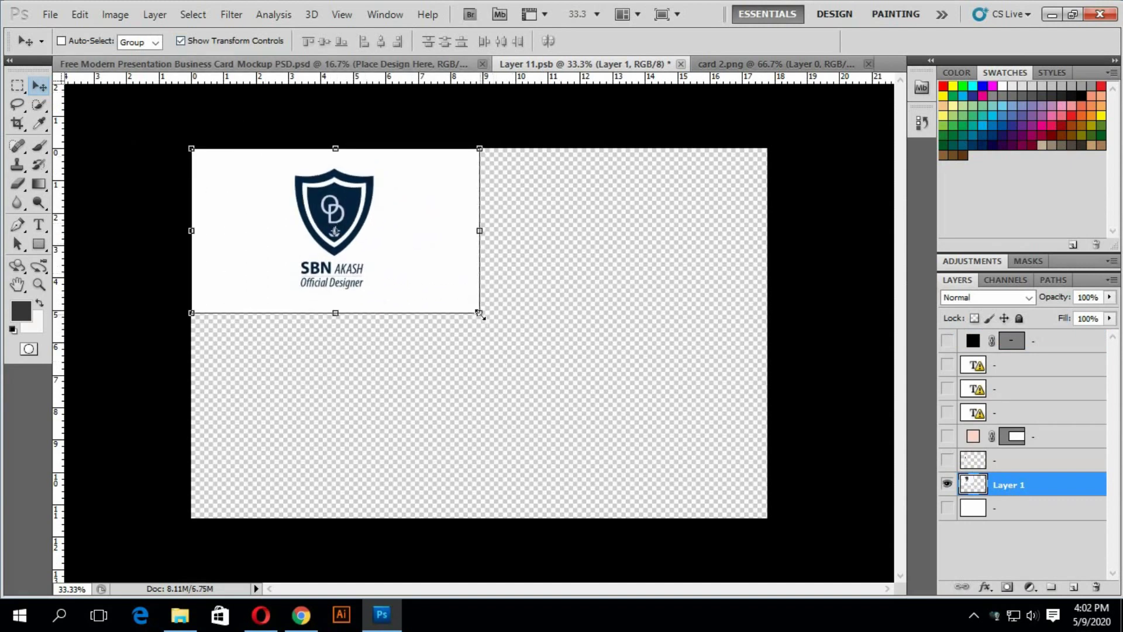
pyautogui.moveTo(479, 313); pyautogui.dragTo(737, 537)
pyautogui.moveTo(480, 479); pyautogui.dragTo(481, 521)
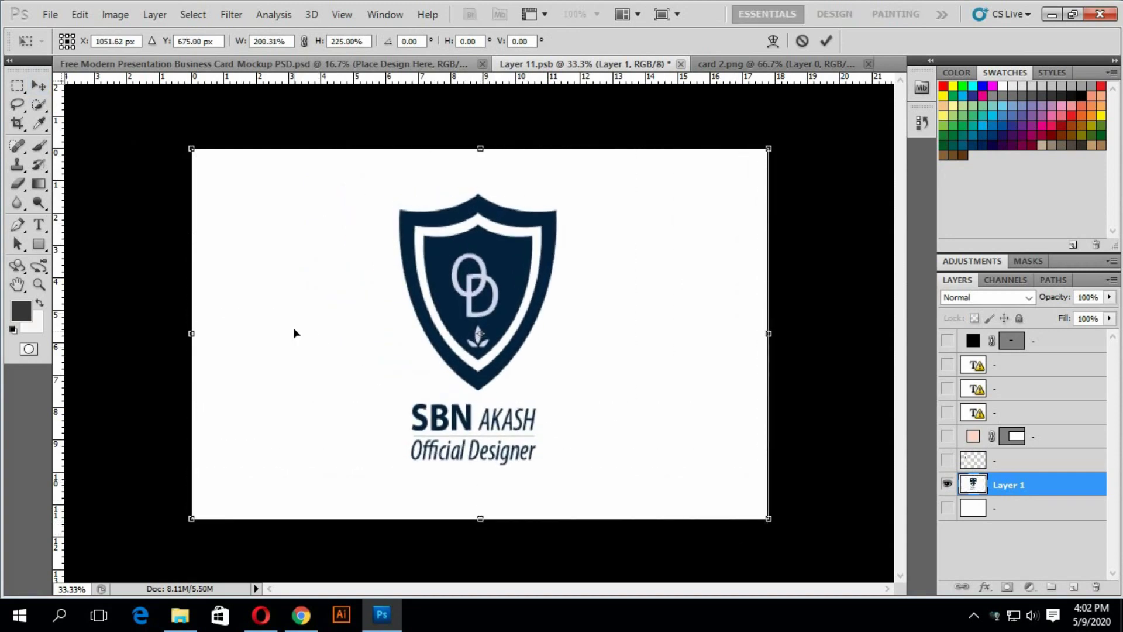
# Step: Save Layer 11.psb with the transformation applied and return to the business card mockup document
pyautogui.hotkey('ctrl', 's')
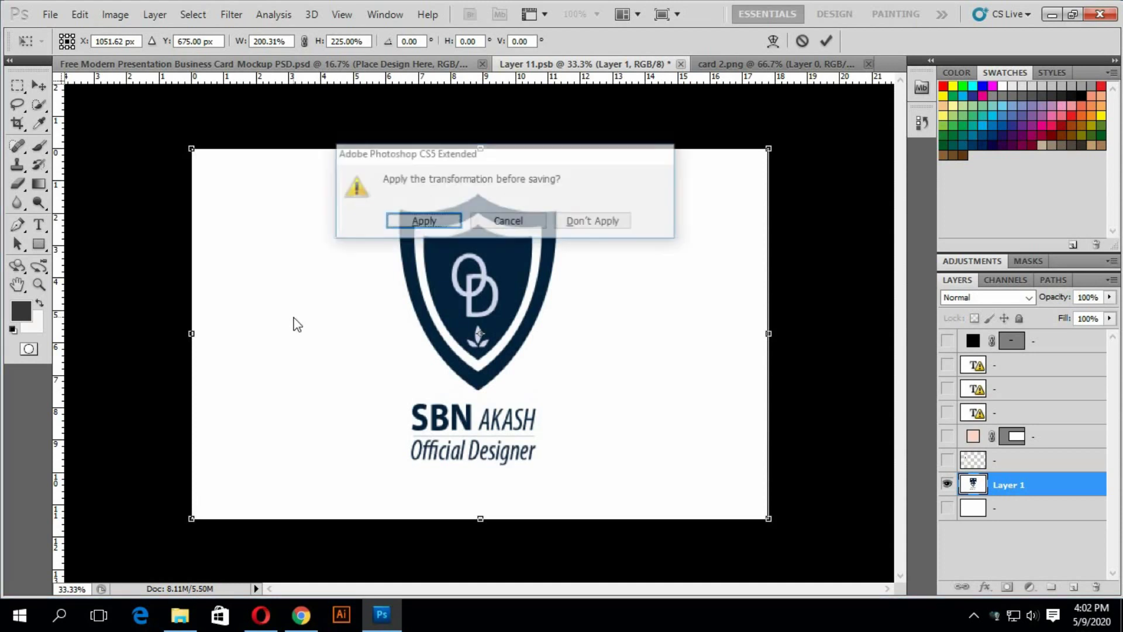
pyautogui.click(402, 222)
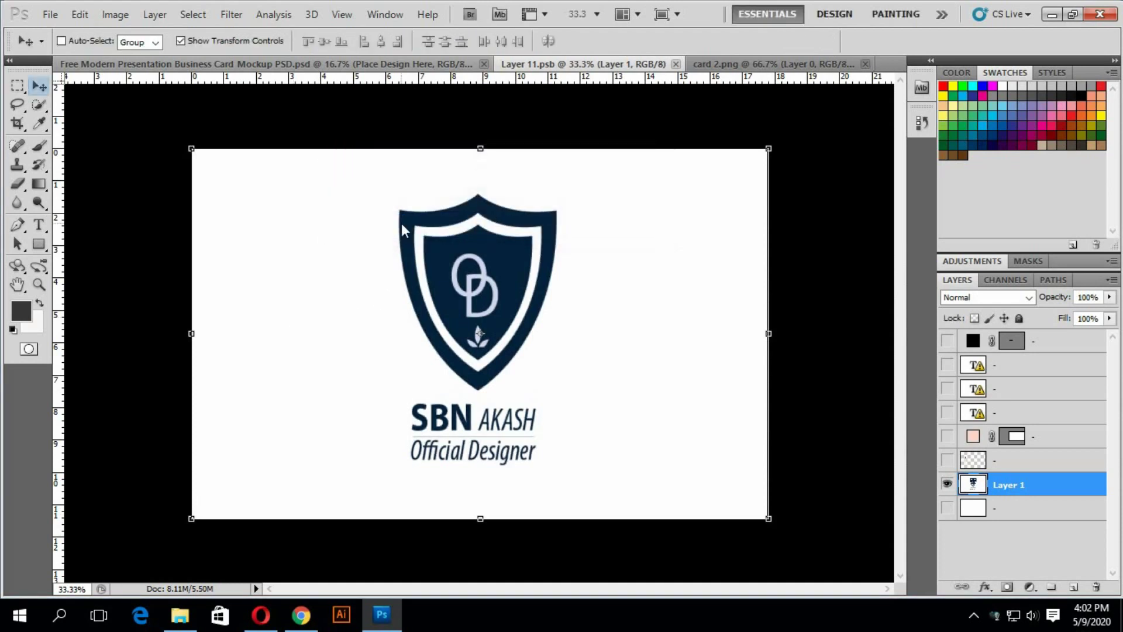
pyautogui.click(185, 40)
pyautogui.click(304, 65)
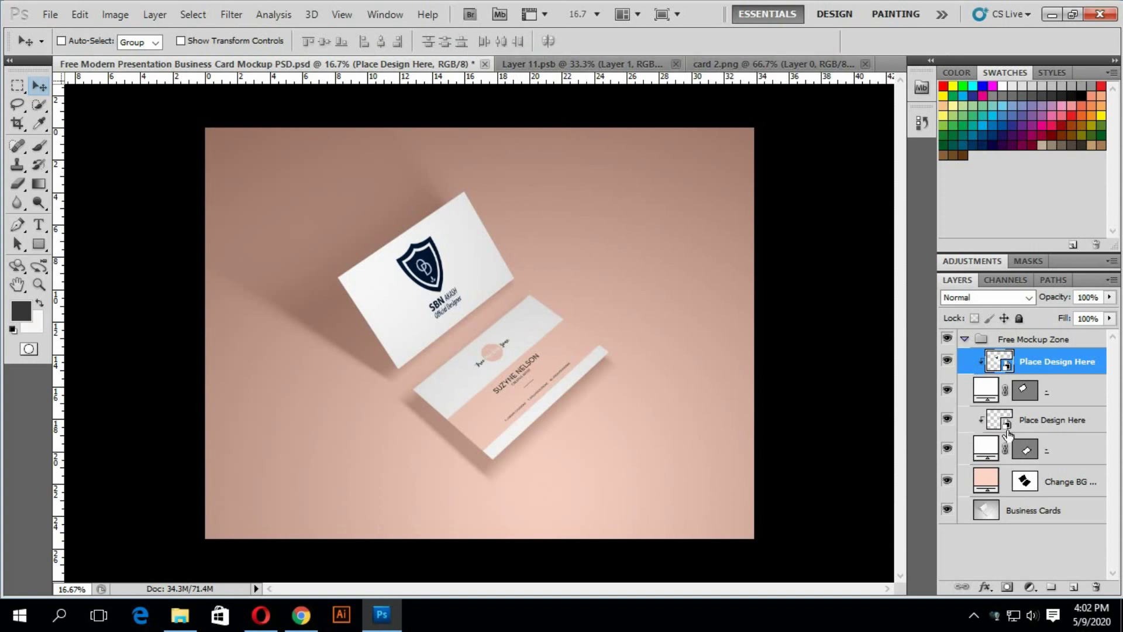
# Step: Close the card 2.png and Layer 11.psb documents
pyautogui.click(864, 65)
pyautogui.click(485, 221)
pyautogui.click(677, 64)
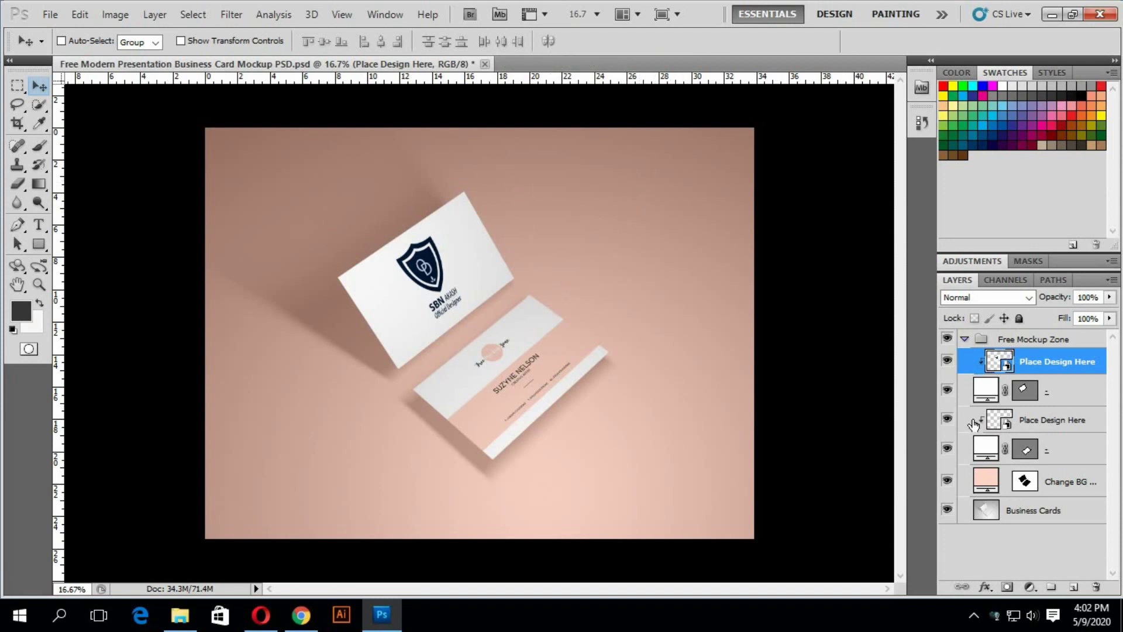
# Step: Open the contents of the lower Place Design Here smart object and hide all of its layers
pyautogui.doubleClick(1002, 421)
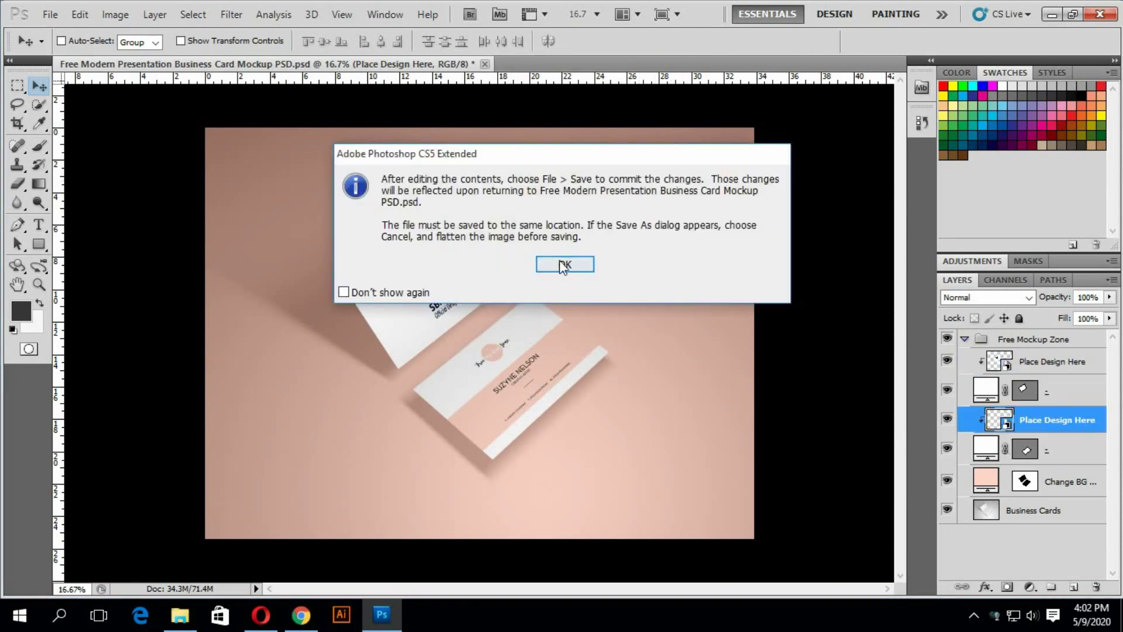
pyautogui.click(565, 264)
pyautogui.click(498, 228)
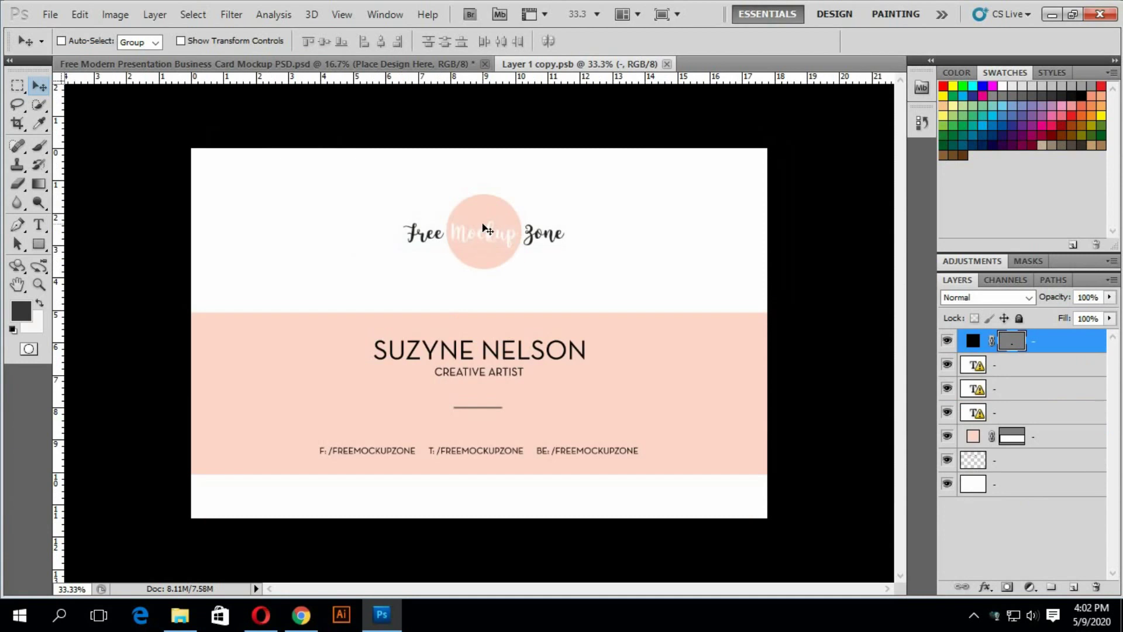
pyautogui.moveTo(945, 487); pyautogui.dragTo(946, 341)
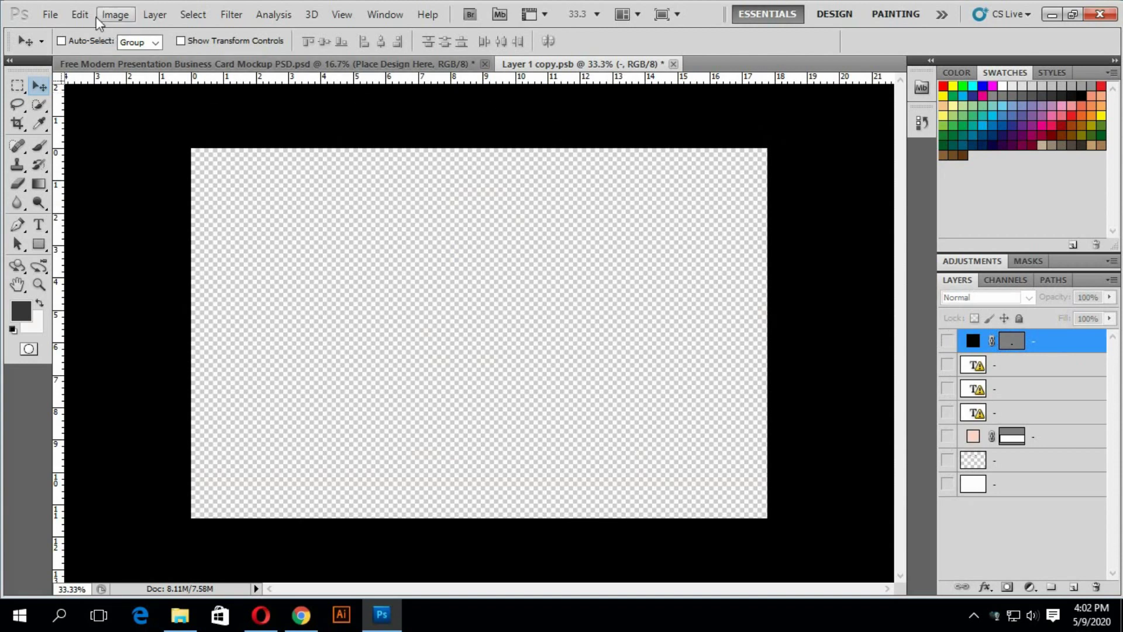
pyautogui.click(51, 14)
pyautogui.click(62, 47)
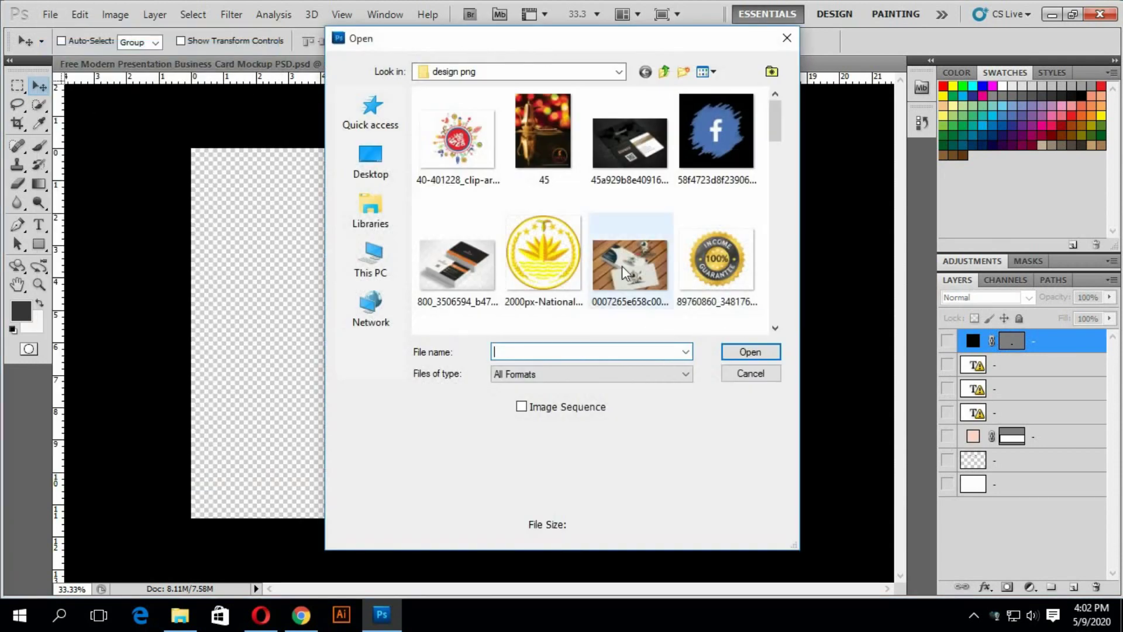
pyautogui.scroll(-3, 622, 266)
pyautogui.scroll(-3, 630, 277)
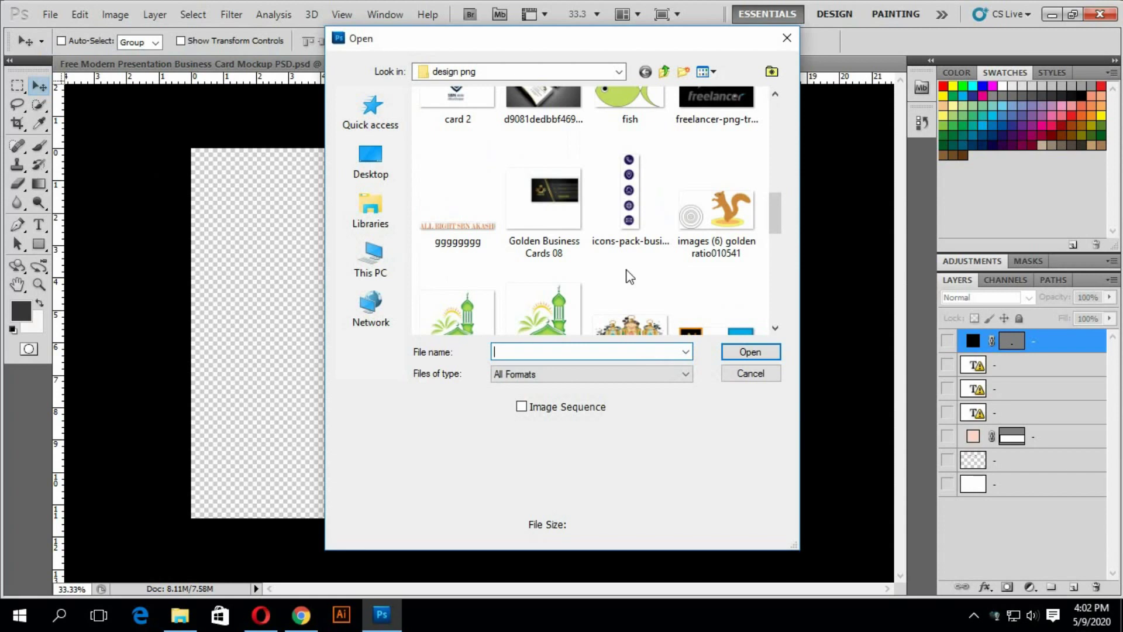
pyautogui.scroll(3, 630, 277)
pyautogui.scroll(-3, 630, 278)
pyautogui.scroll(3, 630, 277)
pyautogui.scroll(3, 561, 261)
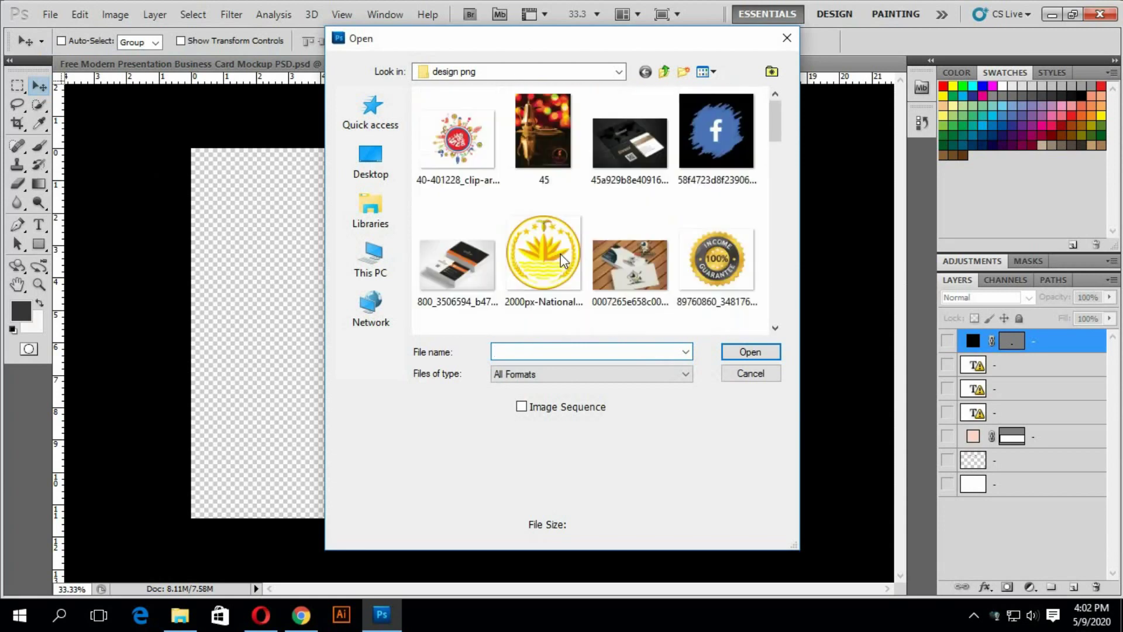
pyautogui.scroll(-3, 560, 260)
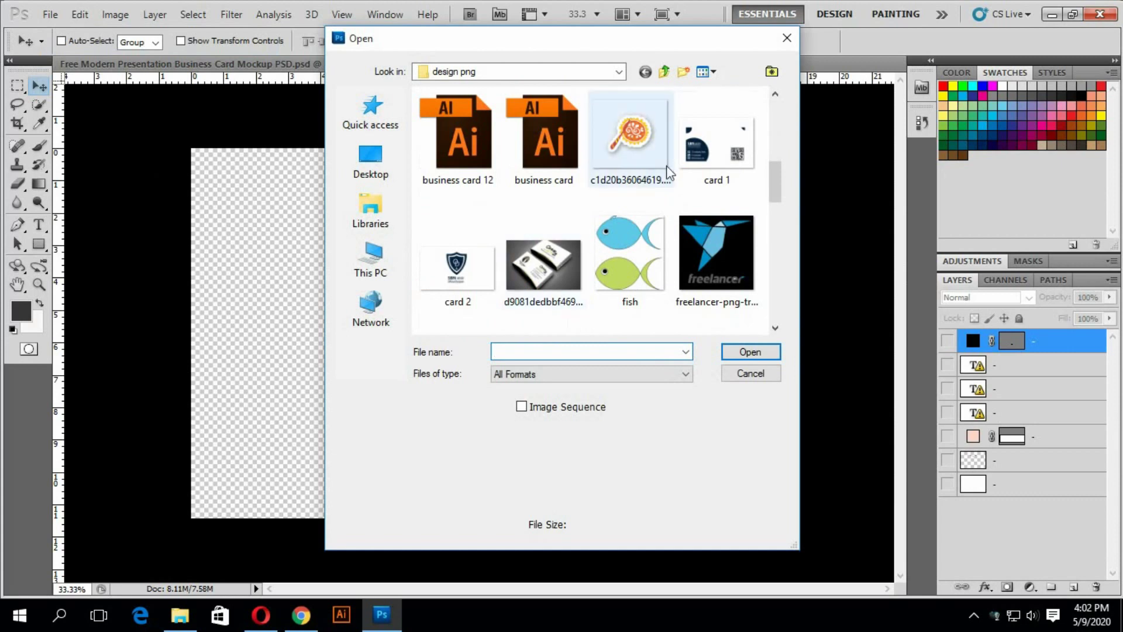
pyautogui.click(704, 155)
pyautogui.click(472, 272)
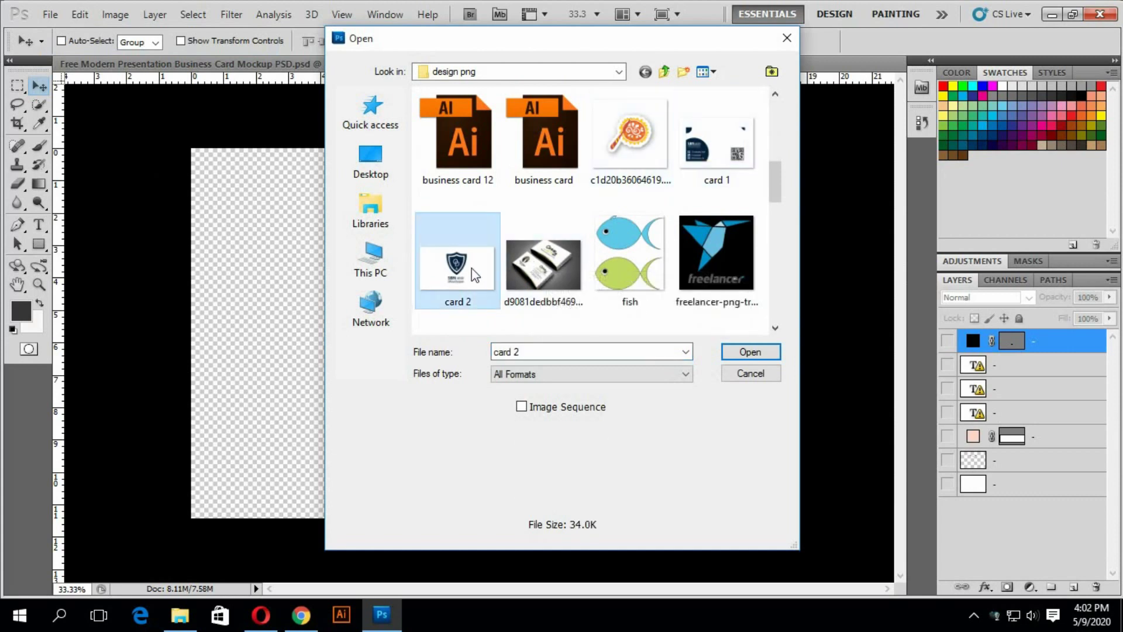
pyautogui.scroll(-3, 474, 274)
pyautogui.scroll(-10, 473, 274)
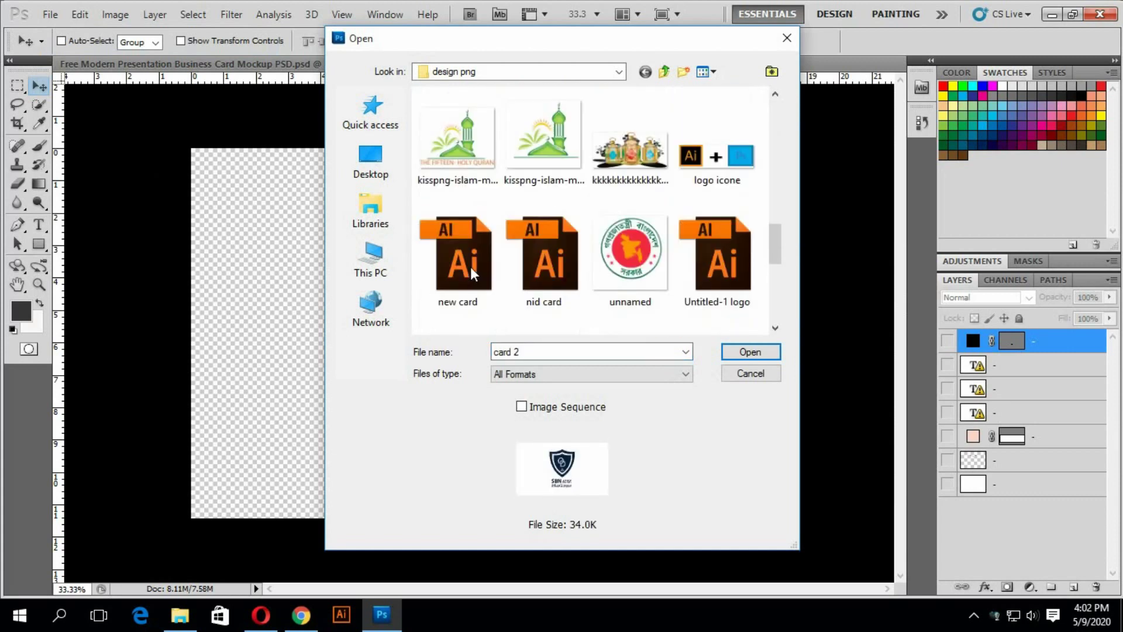
pyautogui.scroll(2, 645, 251)
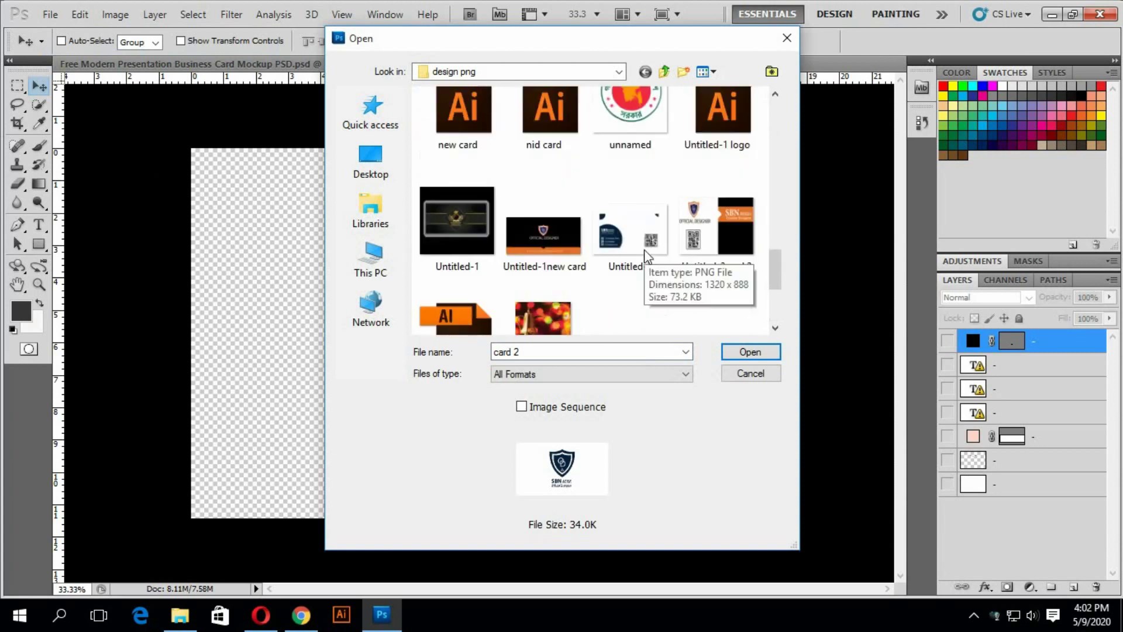
pyautogui.click(645, 250)
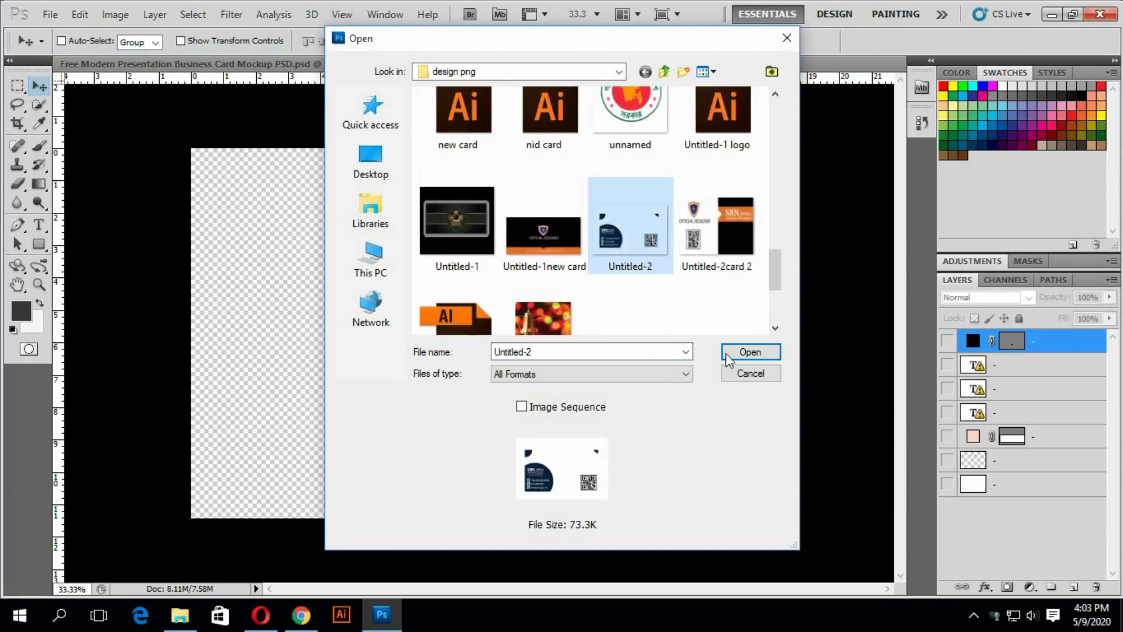
pyautogui.click(754, 352)
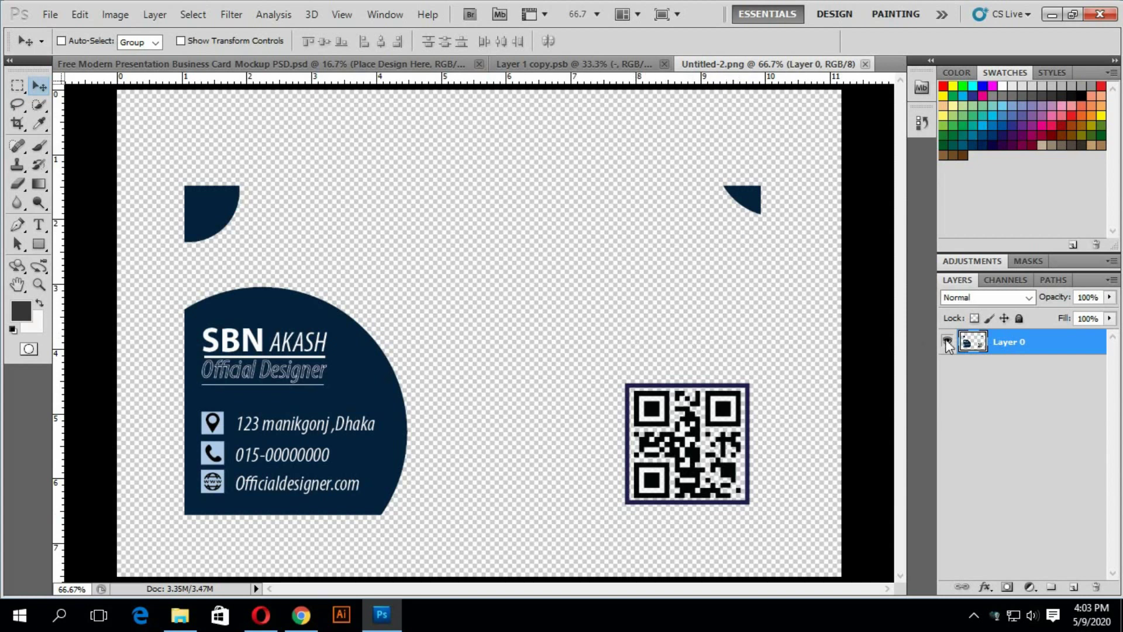
pyautogui.click(866, 65)
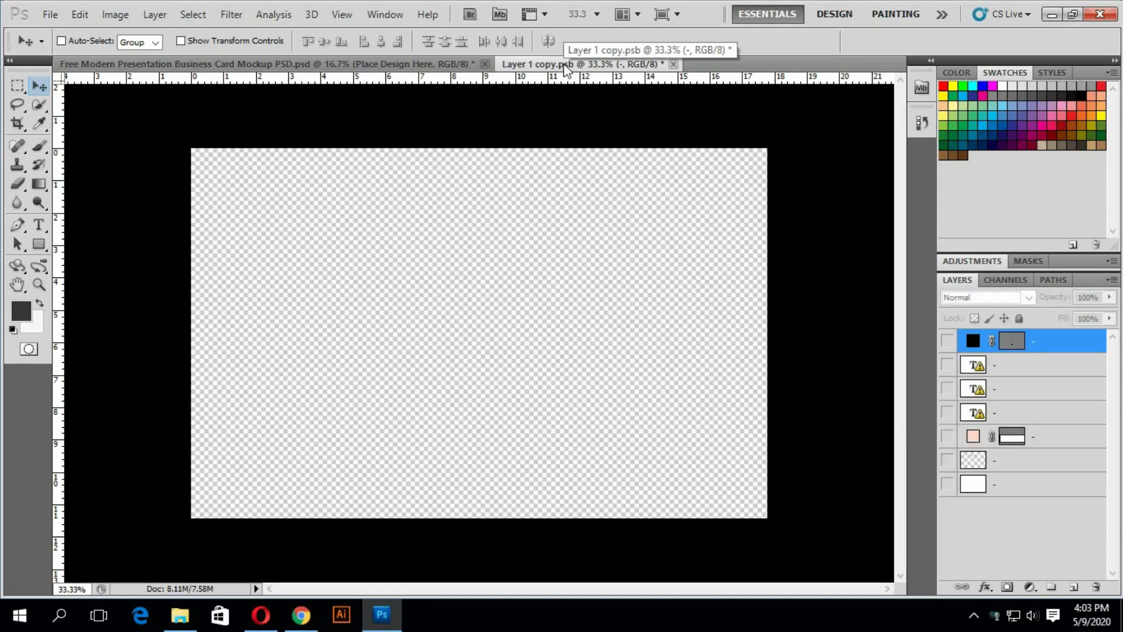
# Step: Open card 1.png from the design png folder and bring its artwork into the upper-left corner of the Layer 1 copy.psb canvas
pyautogui.click(51, 14)
pyautogui.click(64, 45)
pyautogui.scroll(-3, 556, 260)
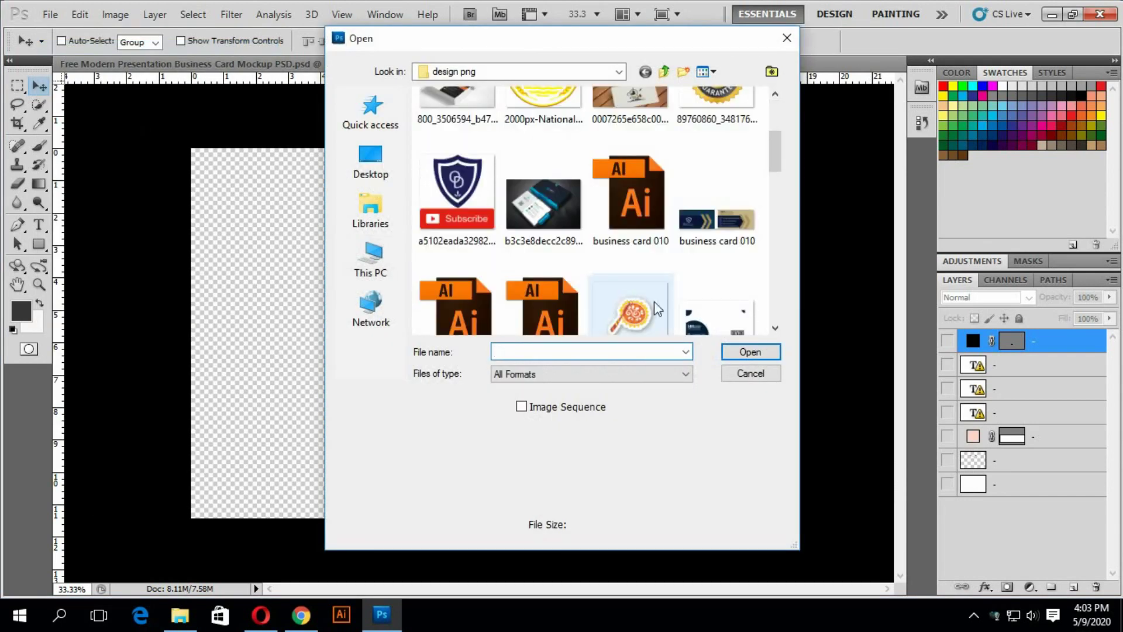
pyautogui.click(714, 301)
pyautogui.click(750, 352)
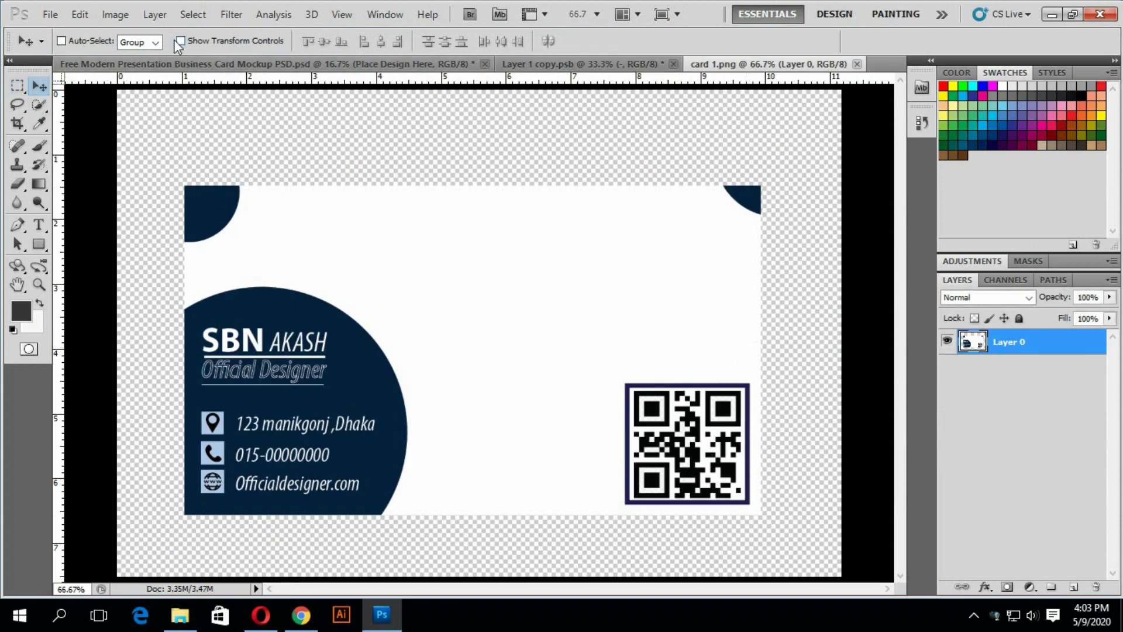
pyautogui.moveTo(544, 331); pyautogui.dragTo(329, 229)
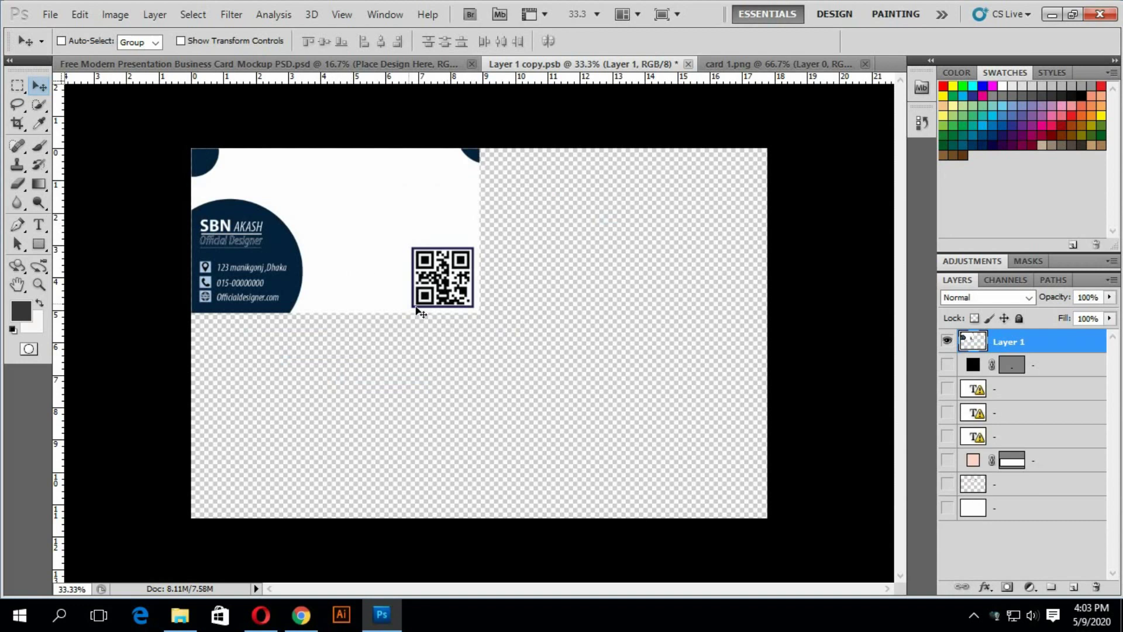
# Step: Stretch the card artwork to about 200% width and 225% height so it fills the Layer 1 copy.psb canvas
pyautogui.click(180, 42)
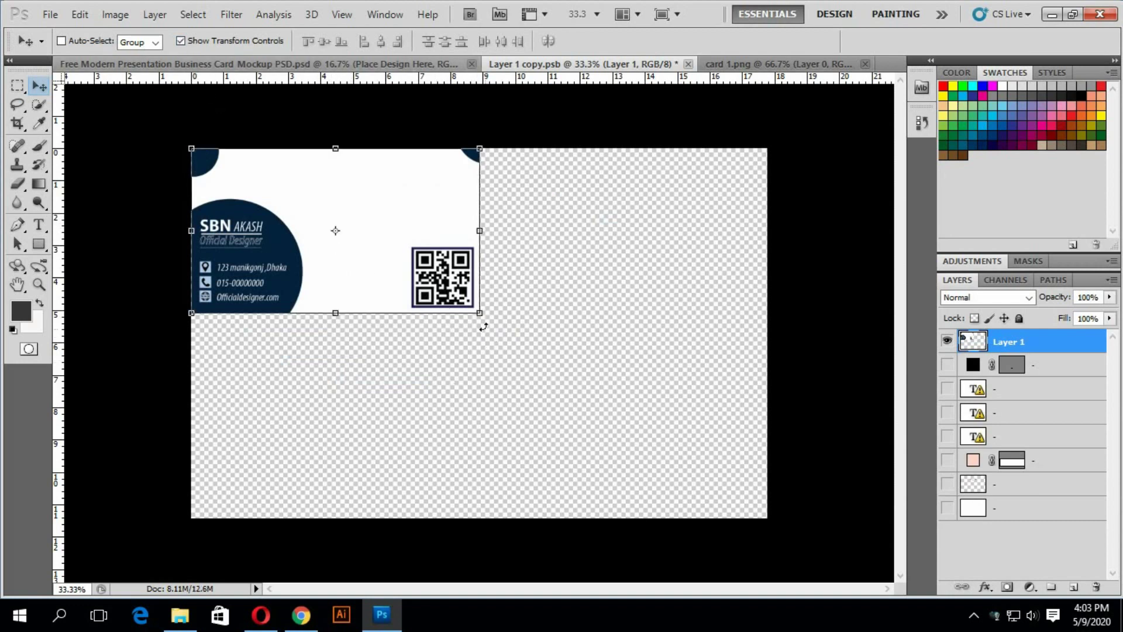
pyautogui.moveTo(480, 312); pyautogui.dragTo(689, 578)
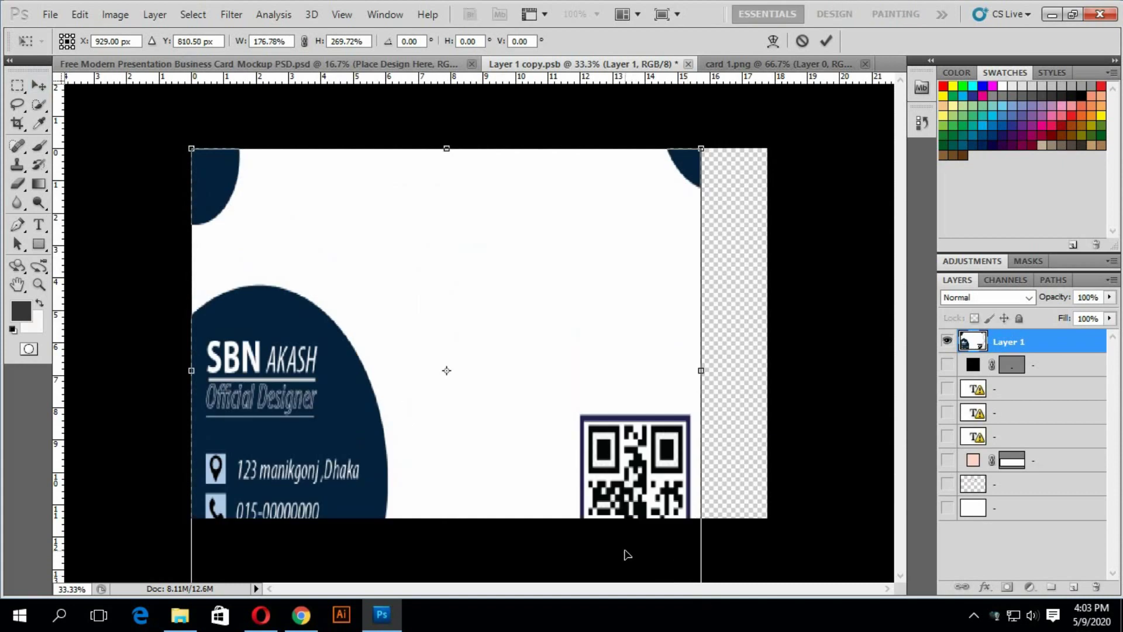
pyautogui.moveTo(507, 389)
pyautogui.mouseDown()
pyautogui.moveTo(546, 376)
pyautogui.moveTo(507, 386)
pyautogui.mouseUp()
pyautogui.moveTo(631, 461); pyautogui.dragTo(633, 335)
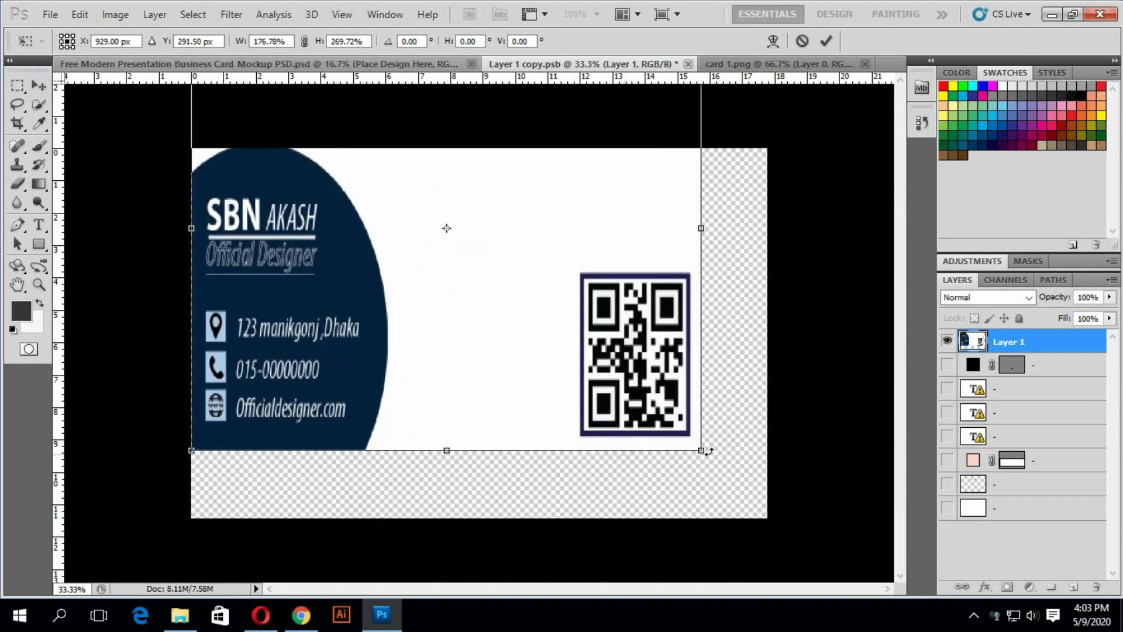
pyautogui.moveTo(701, 449); pyautogui.dragTo(710, 363)
pyautogui.moveTo(537, 321); pyautogui.dragTo(519, 444)
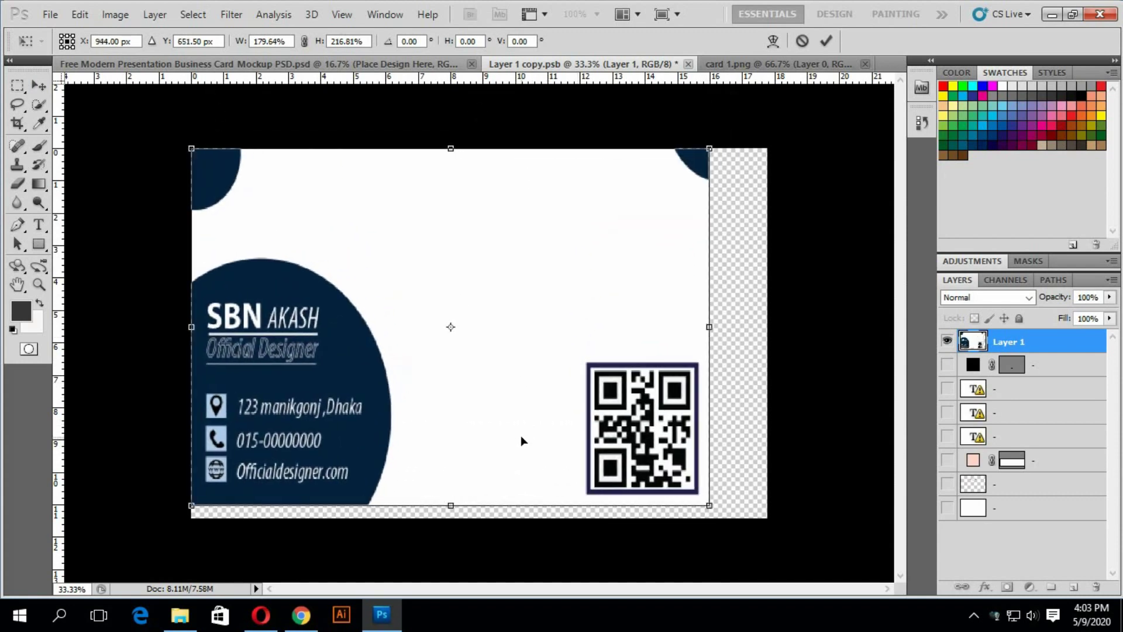
pyautogui.moveTo(451, 506); pyautogui.dragTo(451, 519)
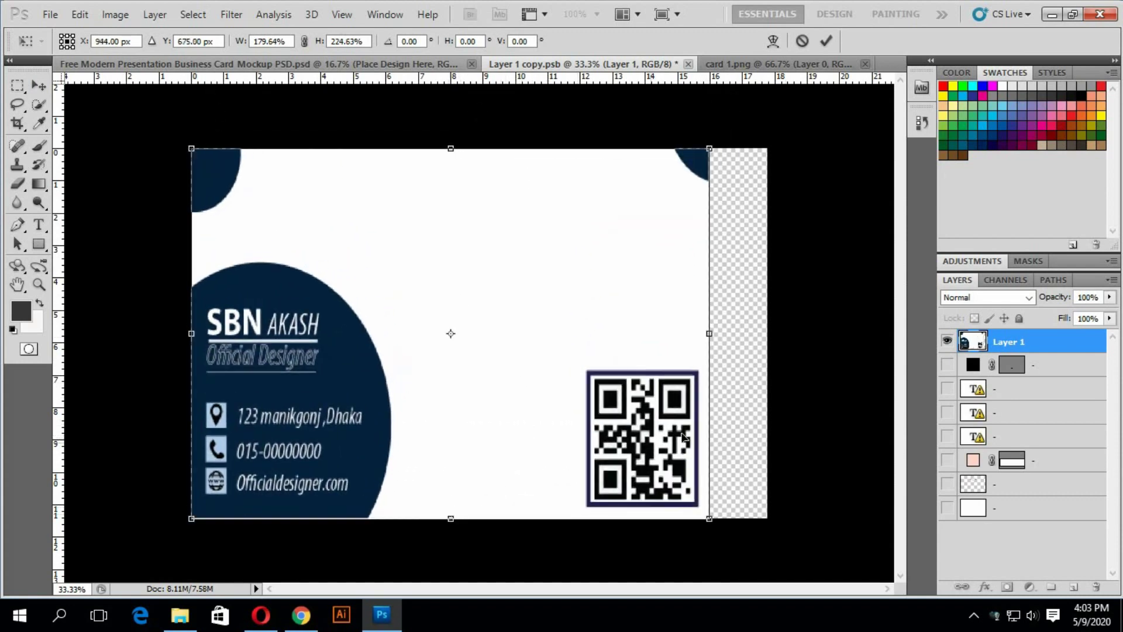
pyautogui.moveTo(708, 334); pyautogui.dragTo(770, 338)
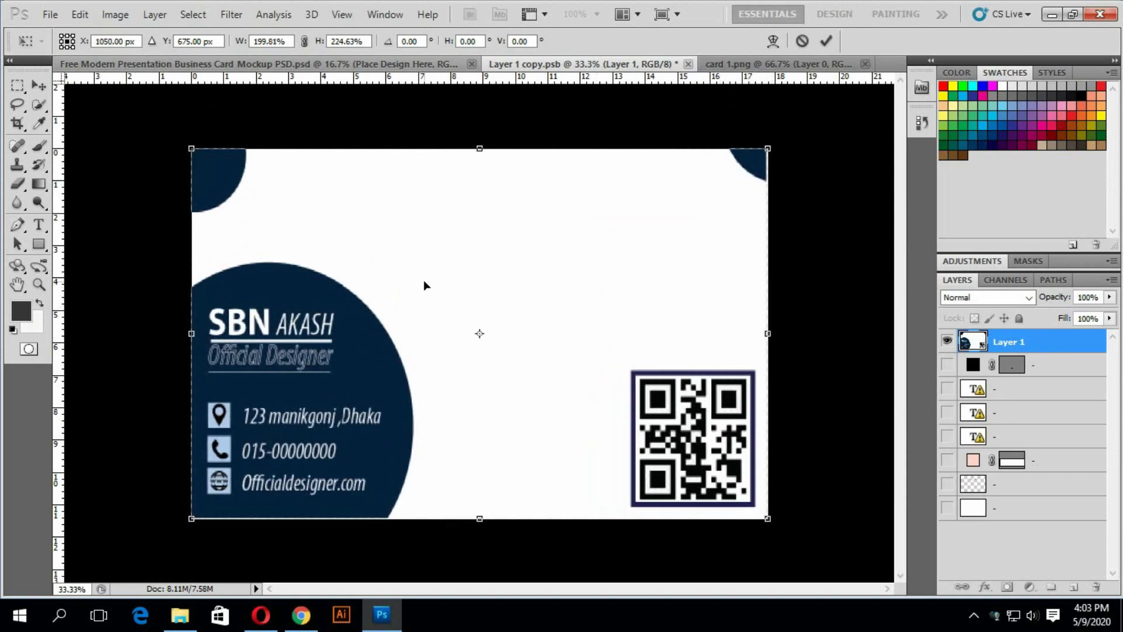
# Step: Save Layer 1 copy.psb with the transformation applied, return to the business card mockup and hide the transform controls
pyautogui.hotkey('ctrl', 's')
pyautogui.click(423, 226)
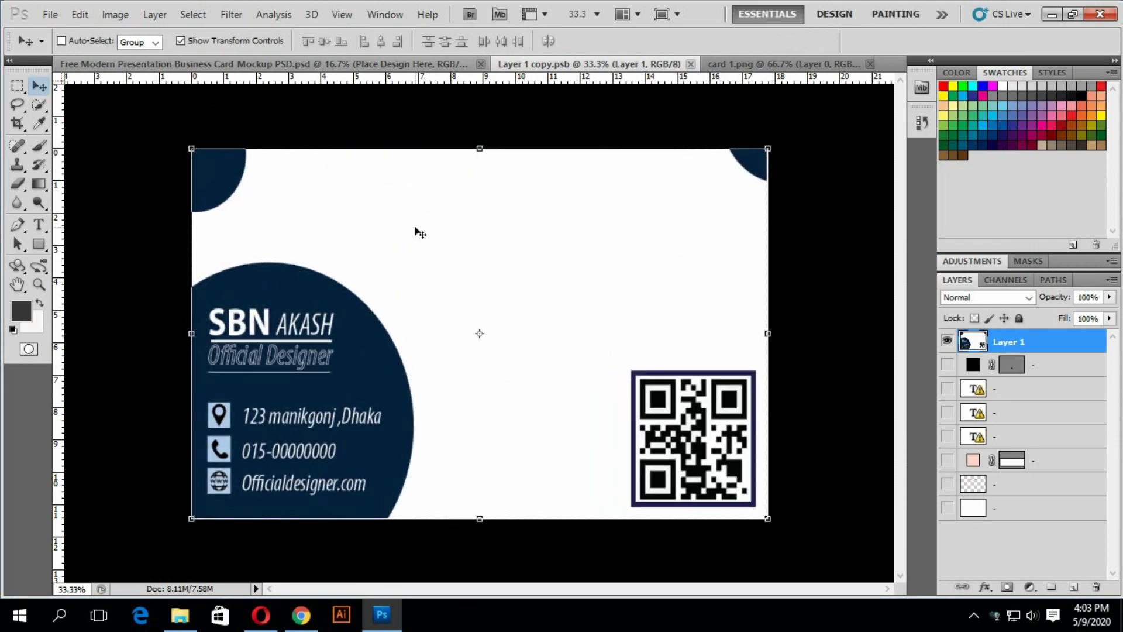
pyautogui.click(244, 61)
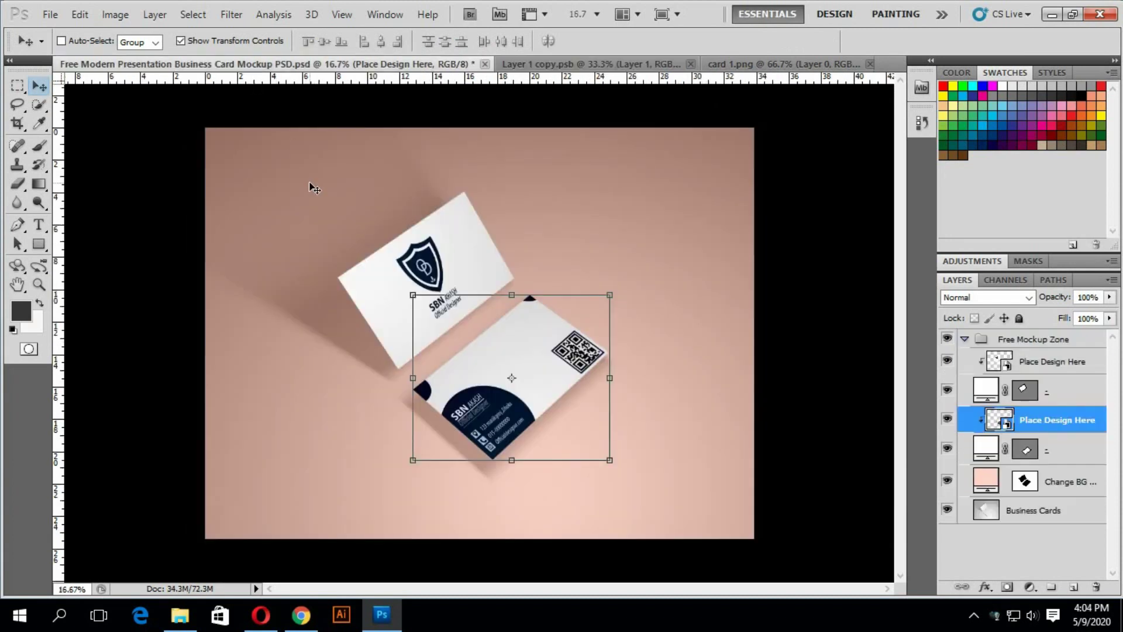
pyautogui.click(181, 41)
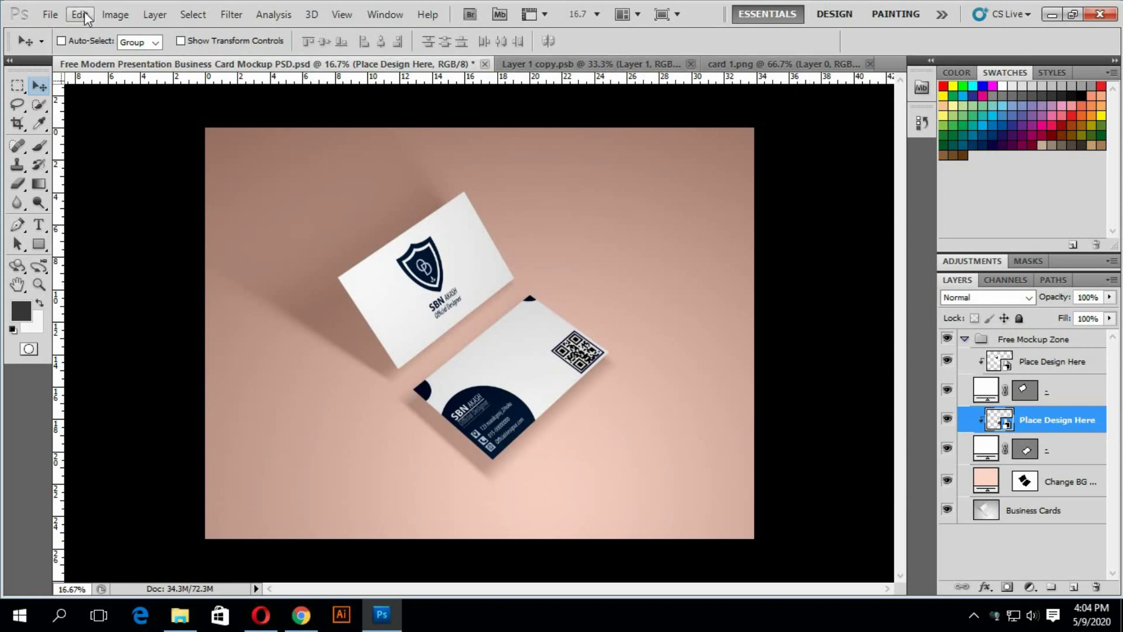
# Step: Save a JPEG copy of the finished mockup to the Desktop, keeping its file name
pyautogui.click(49, 14)
pyautogui.click(82, 266)
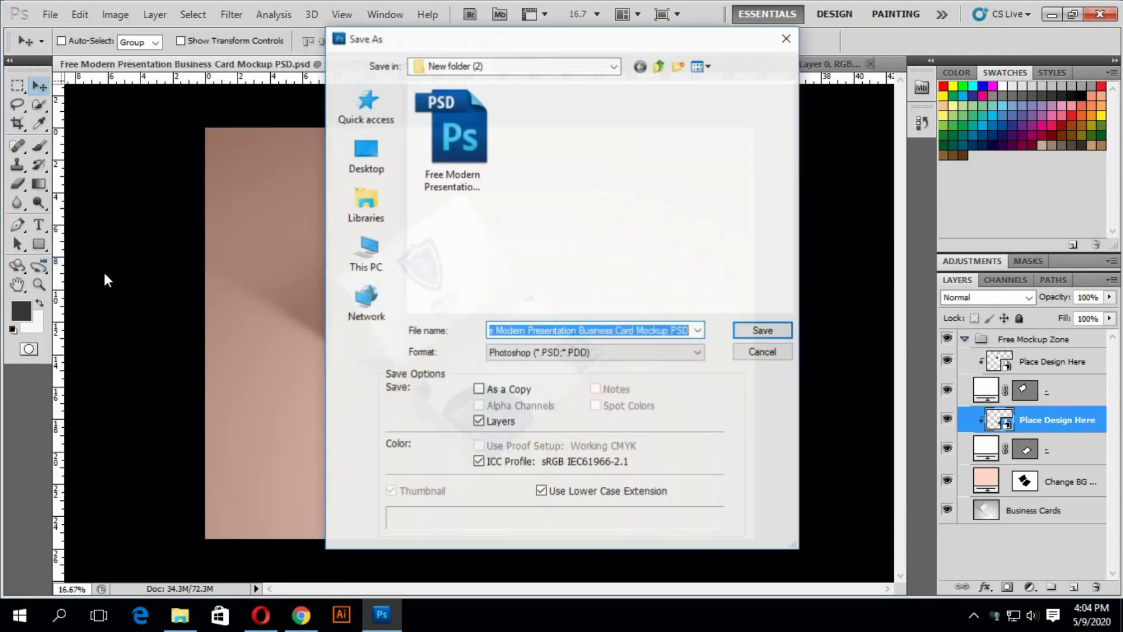
pyautogui.click(611, 354)
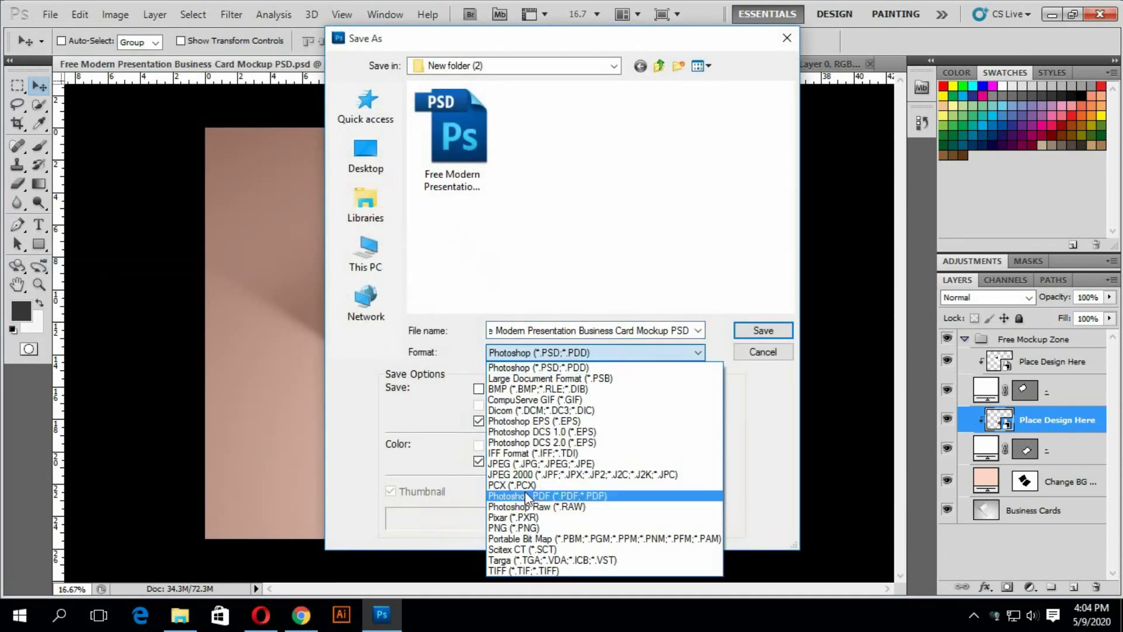
pyautogui.click(525, 465)
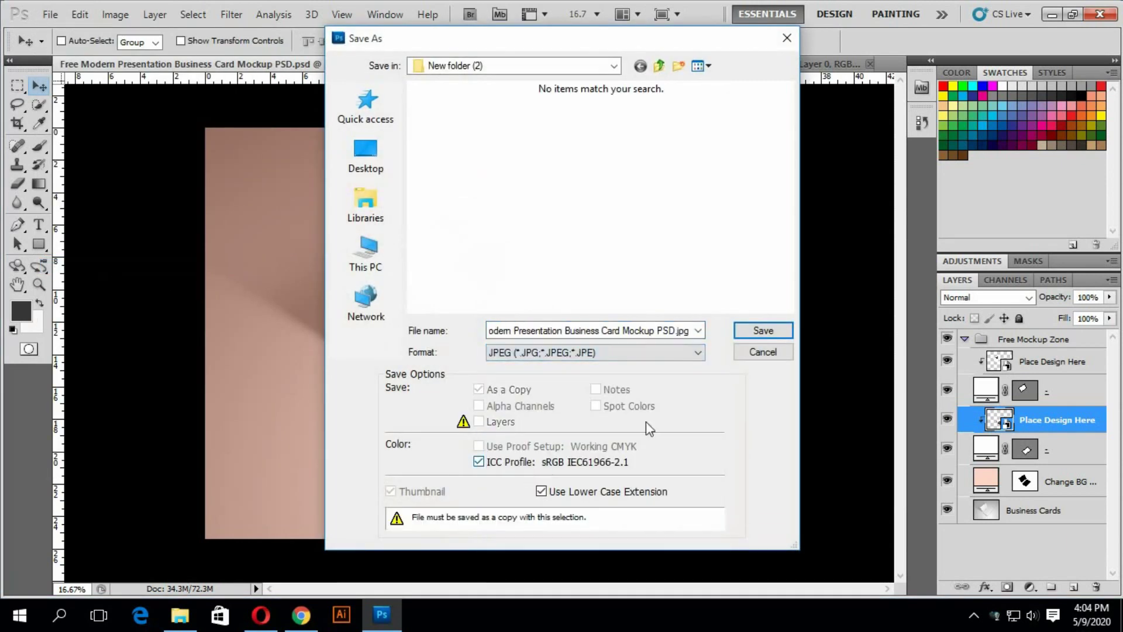
pyautogui.click(371, 155)
pyautogui.click(763, 331)
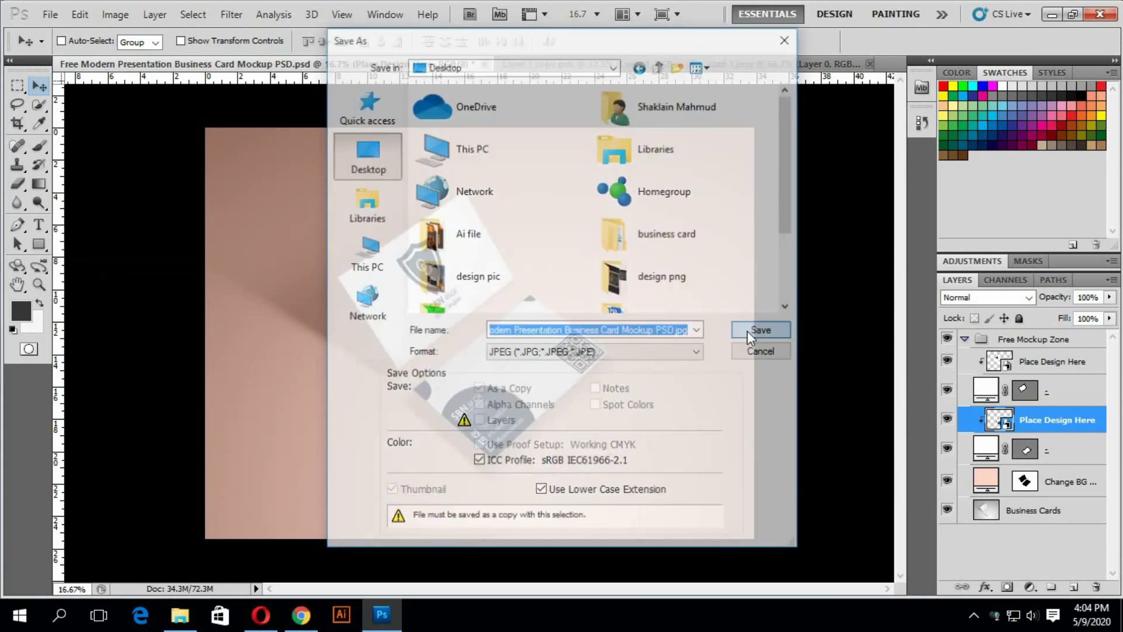
pyautogui.click(661, 156)
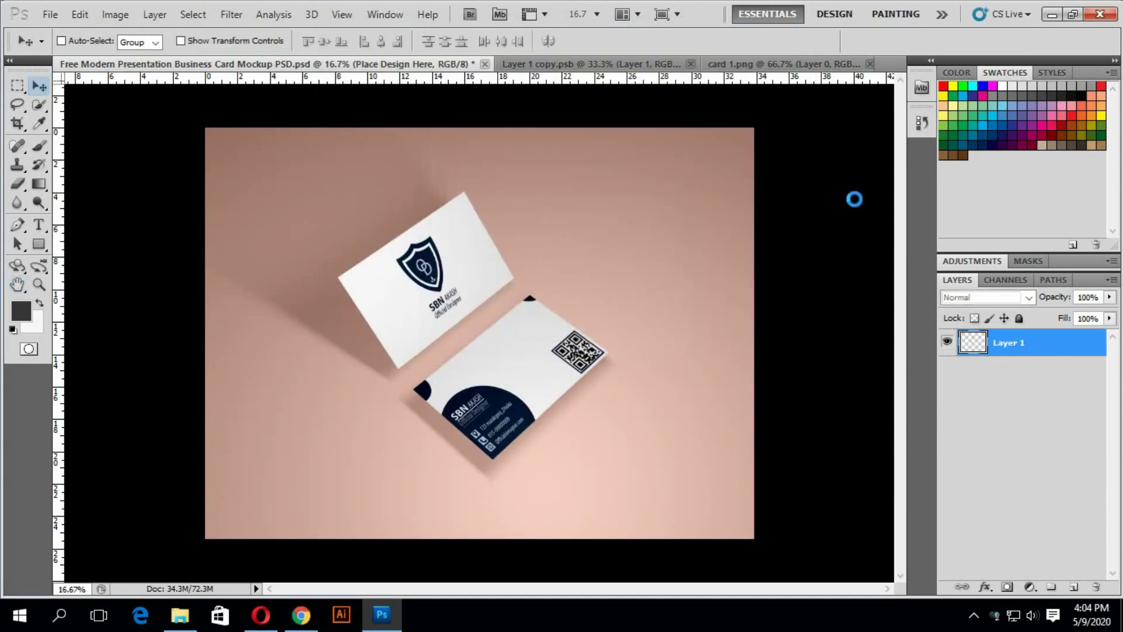
# Step: Minimize Photoshop and view the exported mockup JPEG from the desktop in Photos
pyautogui.click(1050, 14)
pyautogui.click(1018, 10)
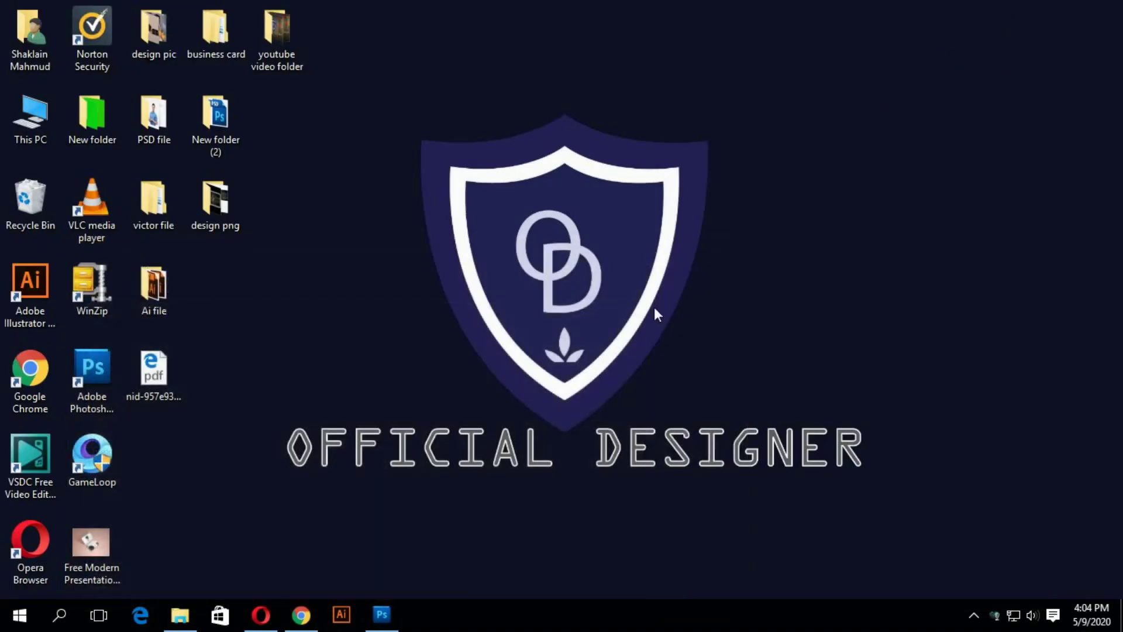
pyautogui.doubleClick(97, 543)
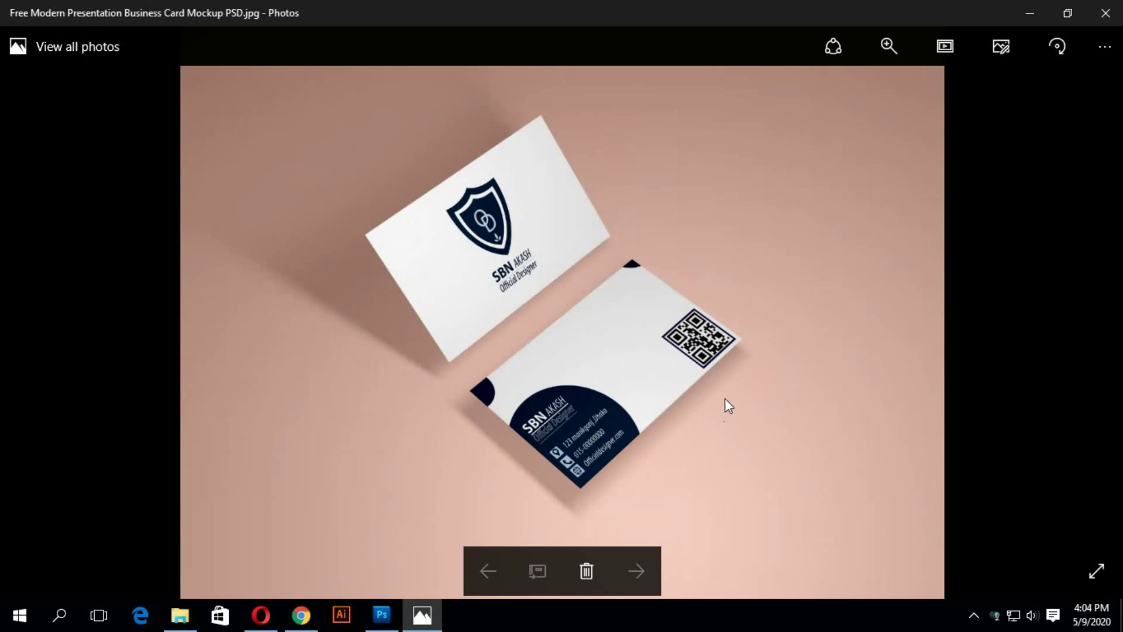
pyautogui.click(1029, 13)
# Step: Switch to Chrome, search Google for "free mockup download", and browse Freepik's mockup page
pyautogui.click(305, 606)
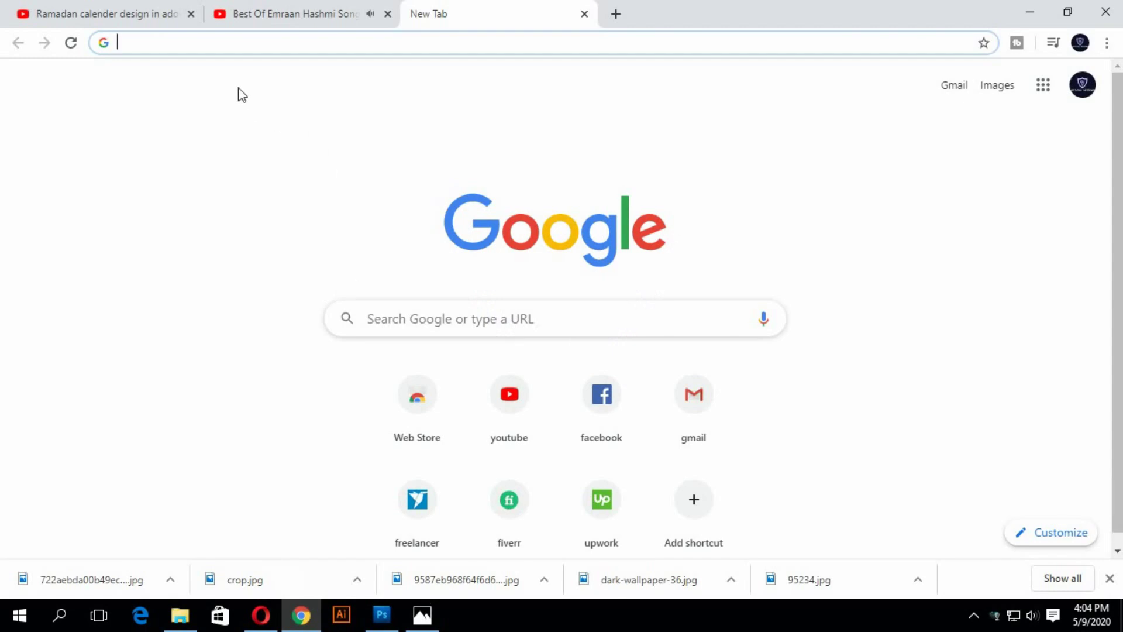
pyautogui.write('free')
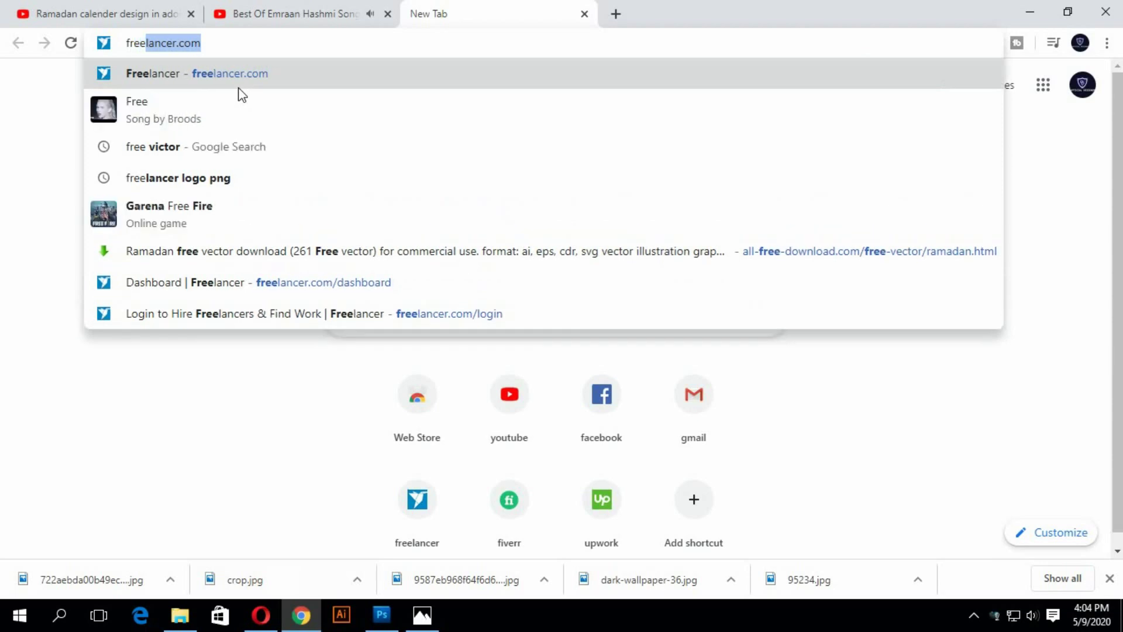
pyautogui.write(' mo')
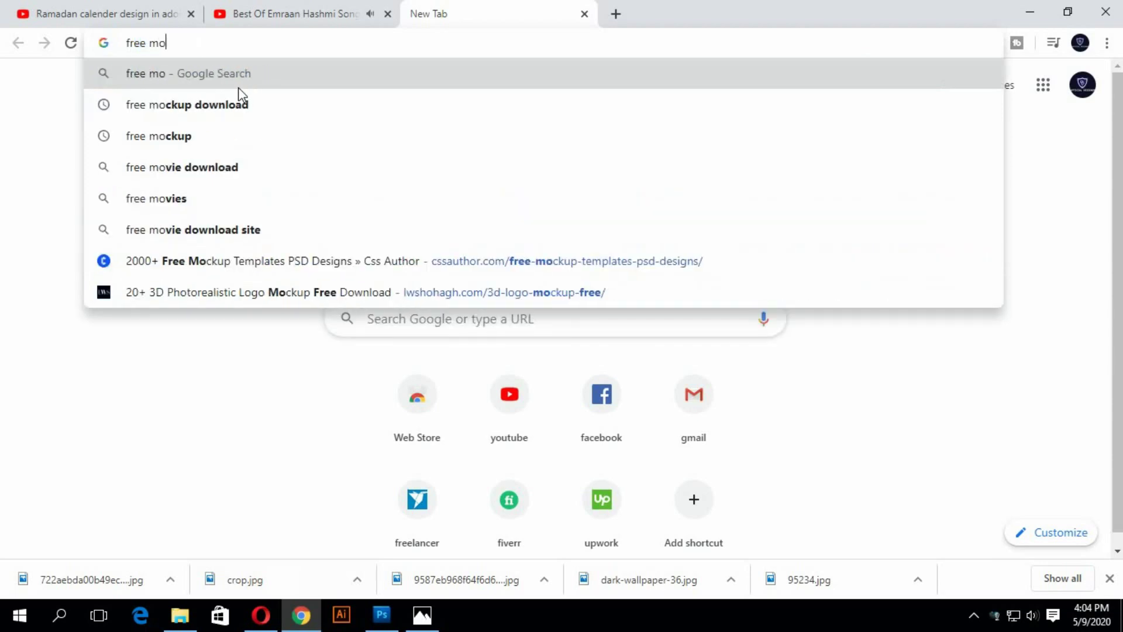
pyautogui.click(240, 106)
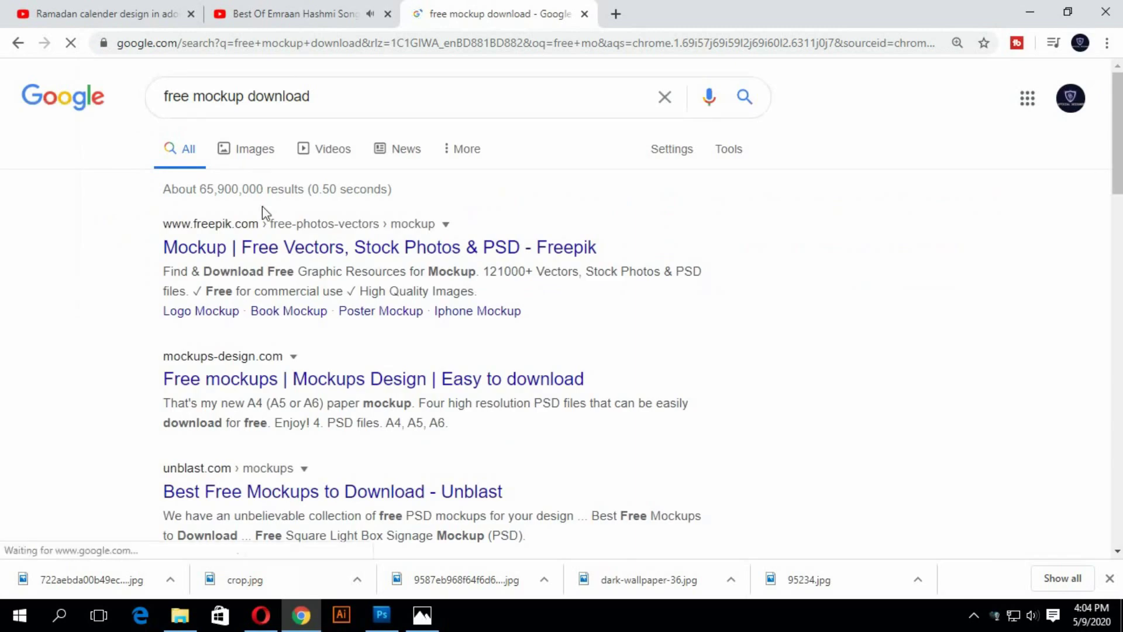
pyautogui.click(305, 253)
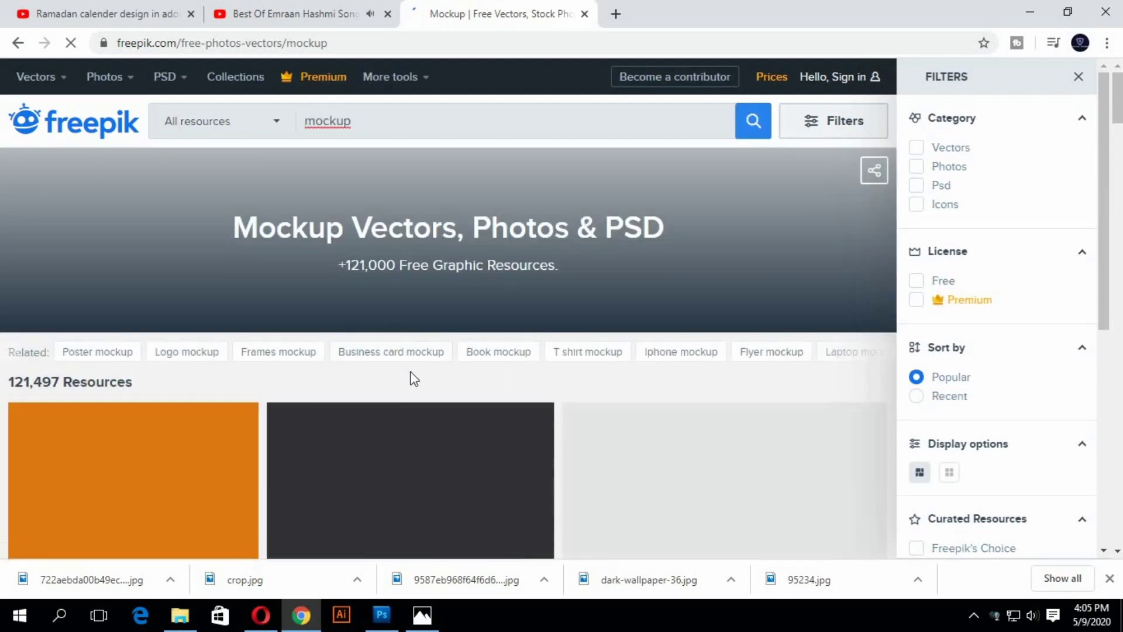
pyautogui.scroll(-6, 414, 380)
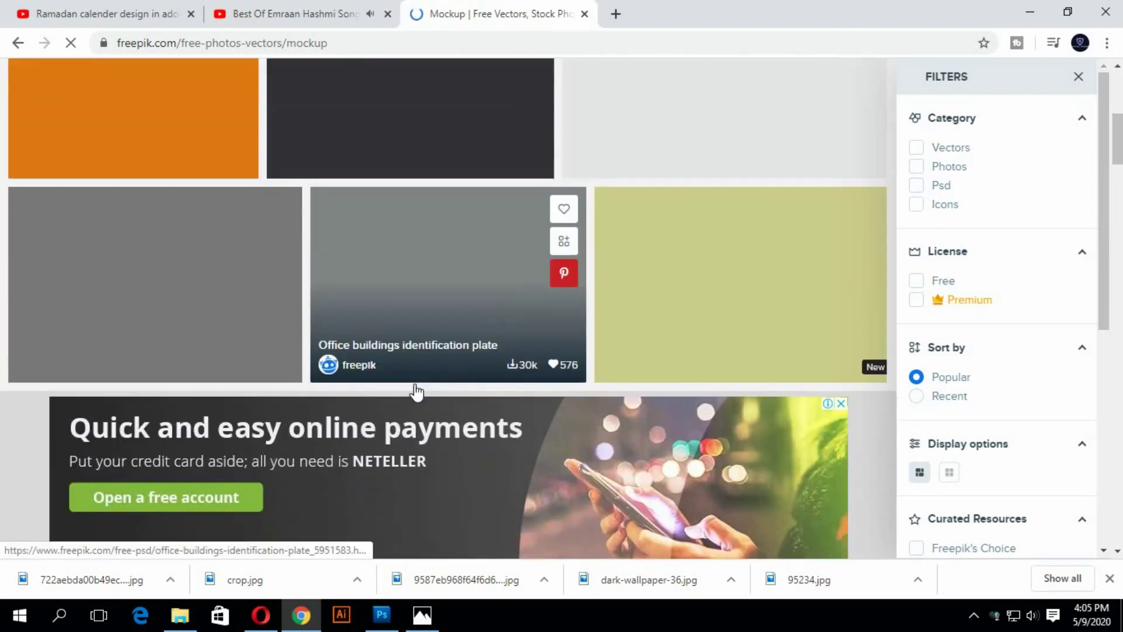
# Step: Look through the business card, billboard, logo and badge mockups in Freepik's results, then minimize the browser to return to the desktop
pyautogui.scroll(6, 417, 389)
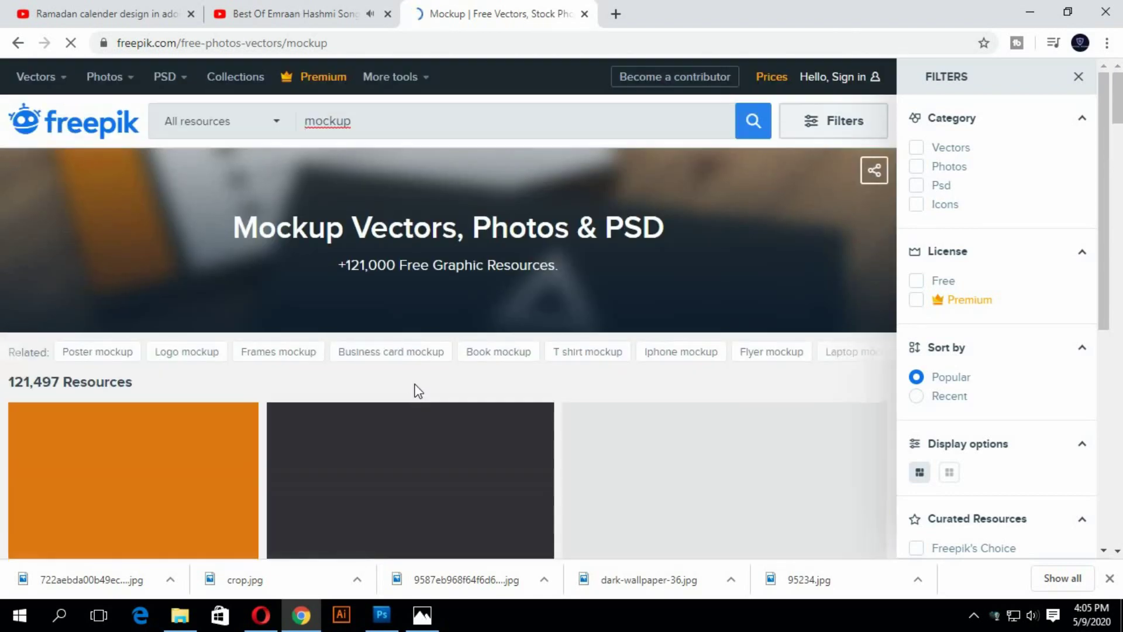
pyautogui.scroll(-3, 418, 391)
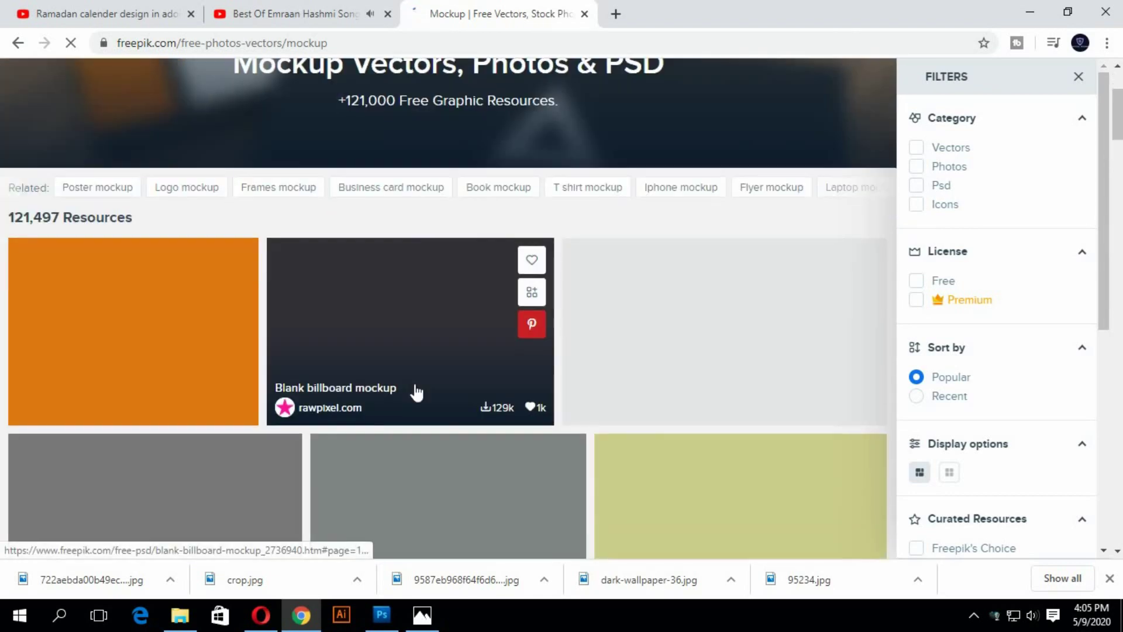
pyautogui.scroll(-12, 416, 393)
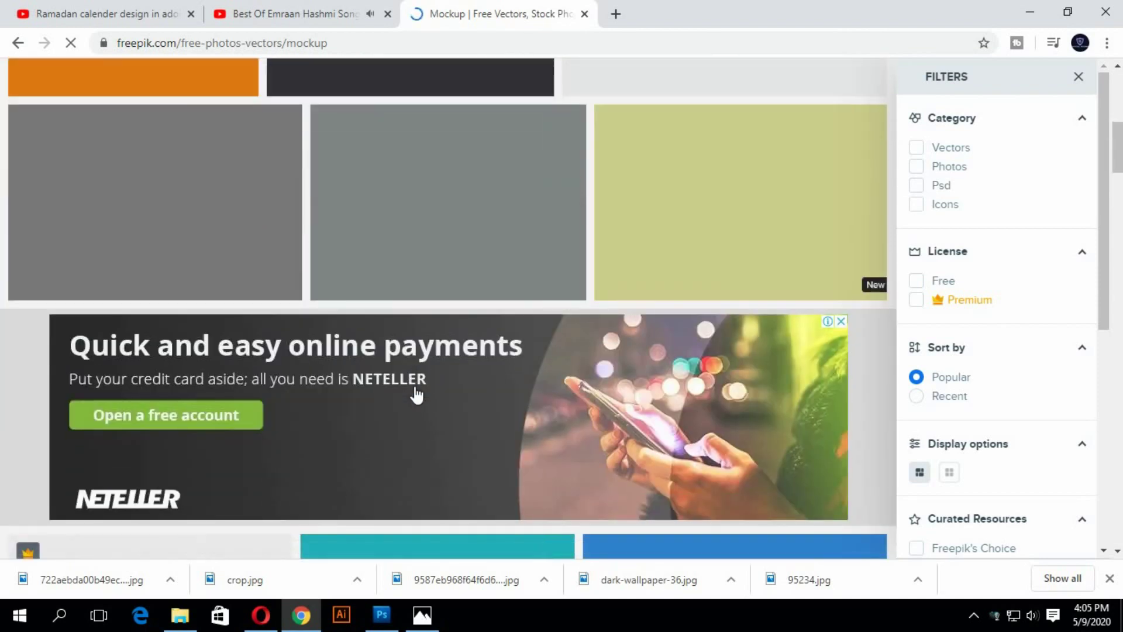
pyautogui.scroll(15, 416, 397)
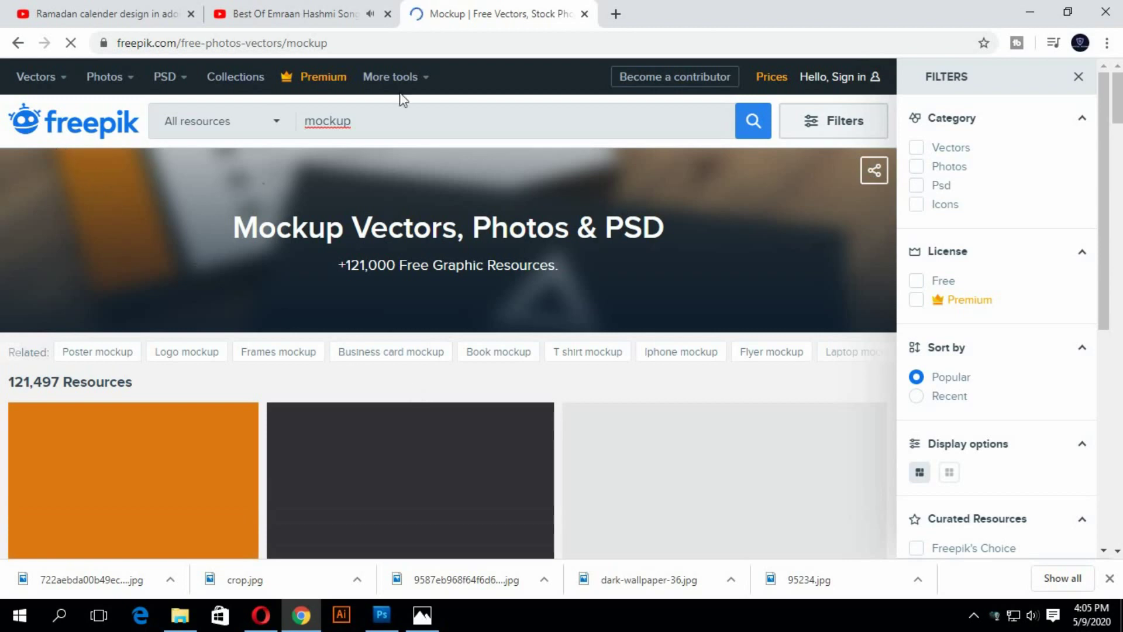
pyautogui.scroll(-4, 310, 252)
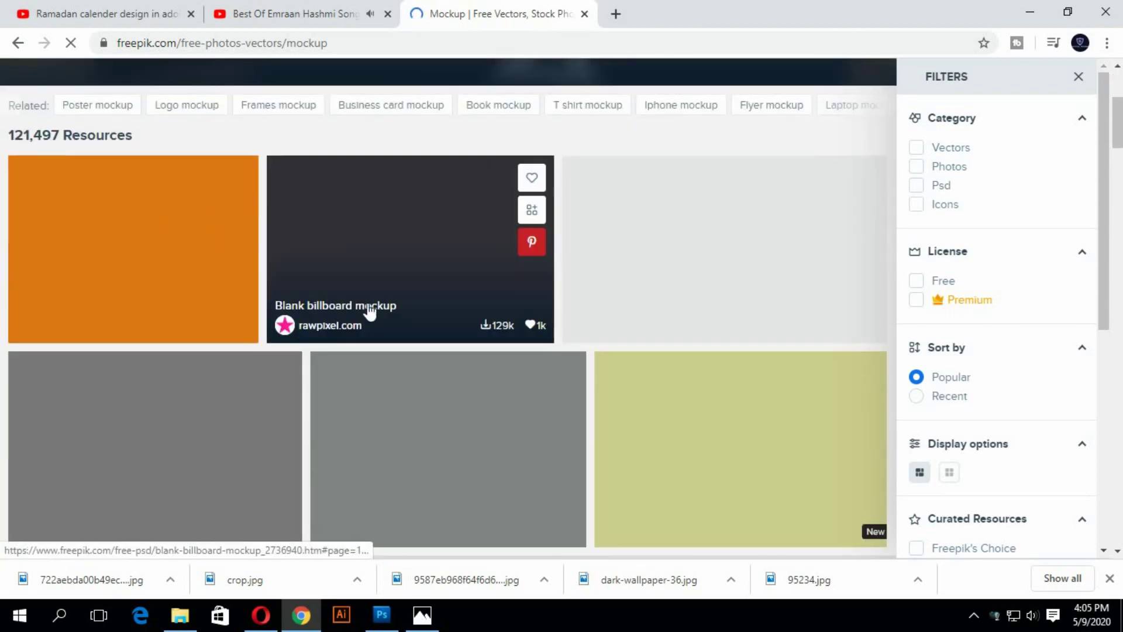
pyautogui.scroll(4, 284, 288)
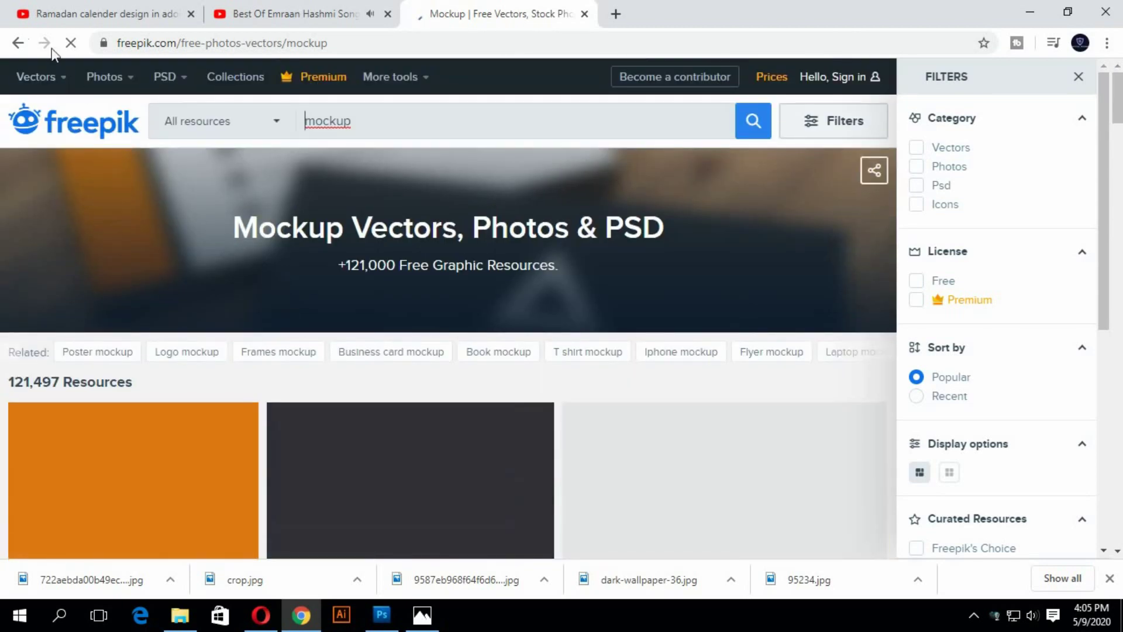
pyautogui.scroll(-4, 226, 394)
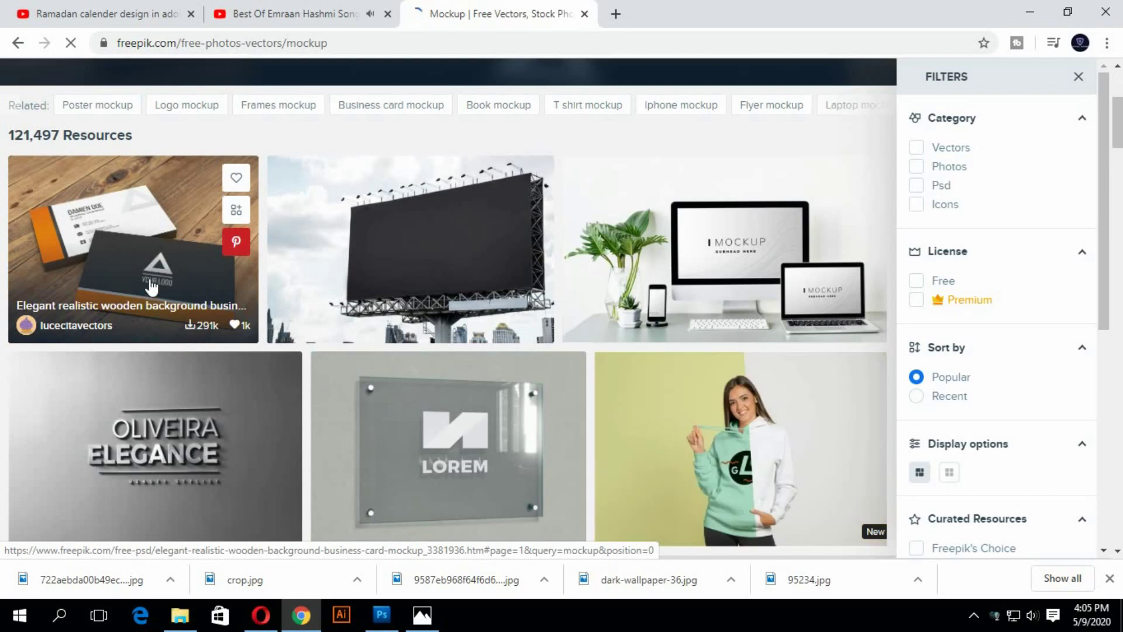
pyautogui.scroll(-8, 153, 287)
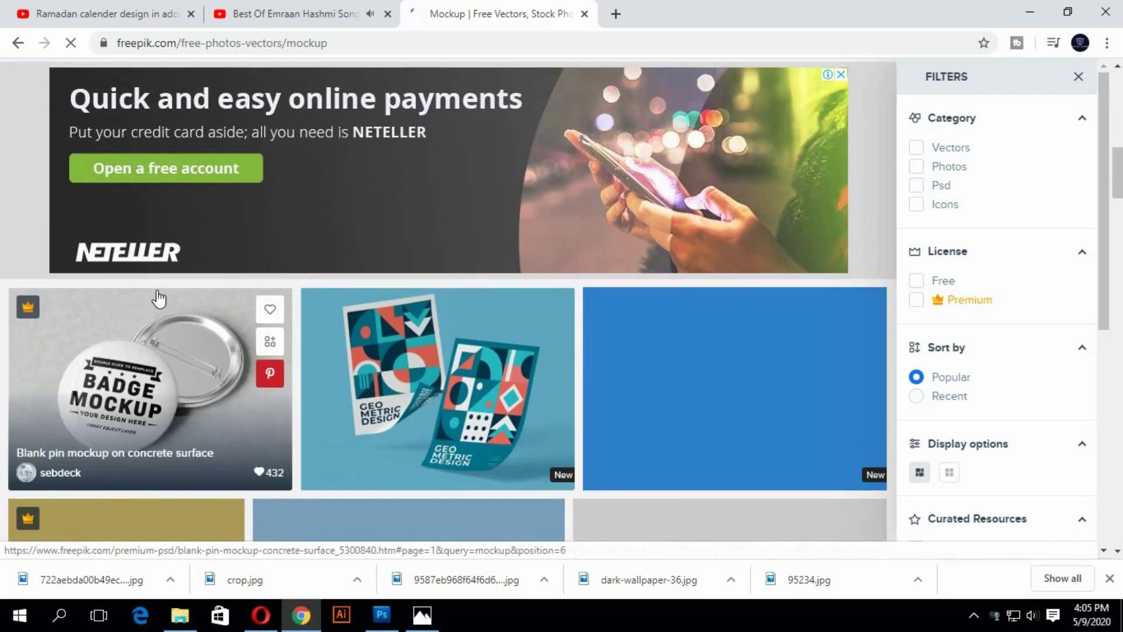
pyautogui.scroll(-4, 159, 299)
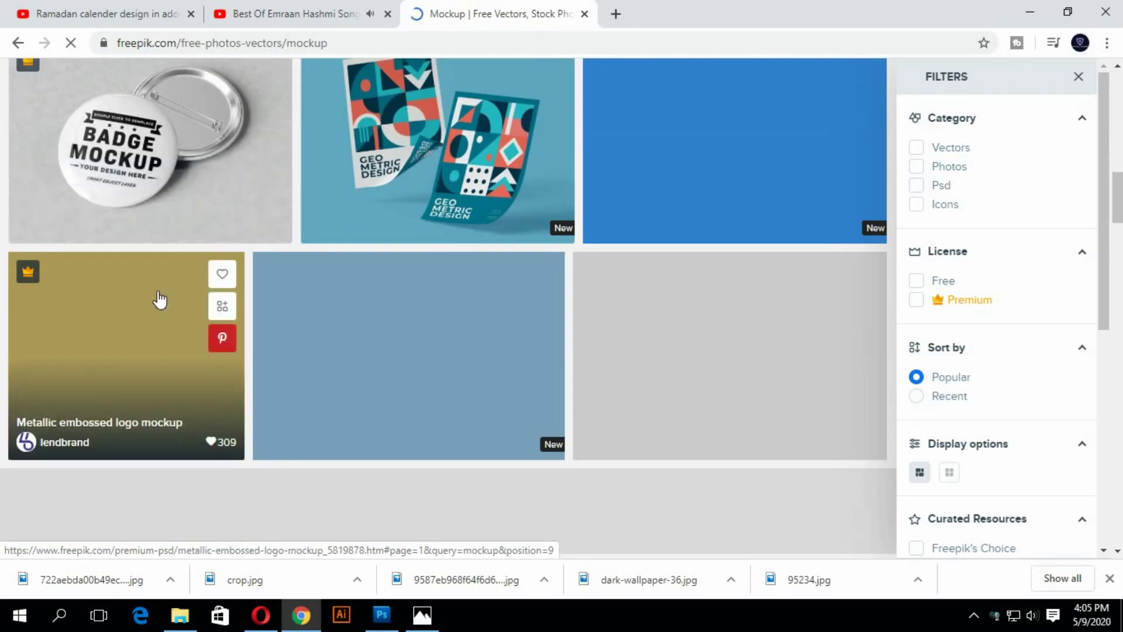
pyautogui.scroll(3, 159, 299)
pyautogui.scroll(10, 159, 298)
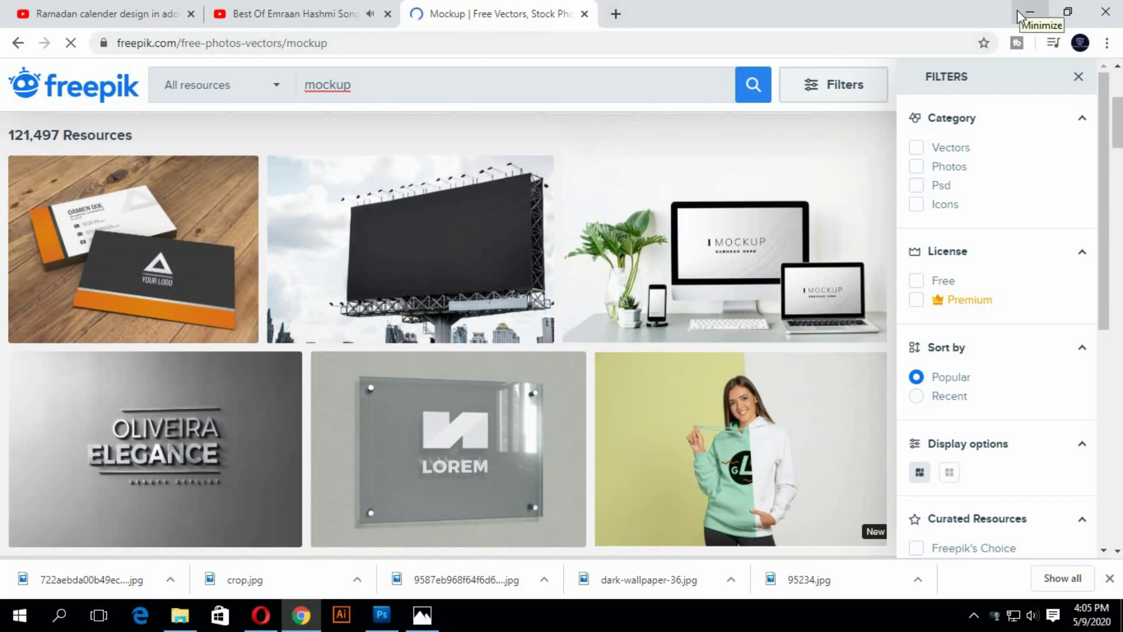
pyautogui.scroll(-3, 439, 275)
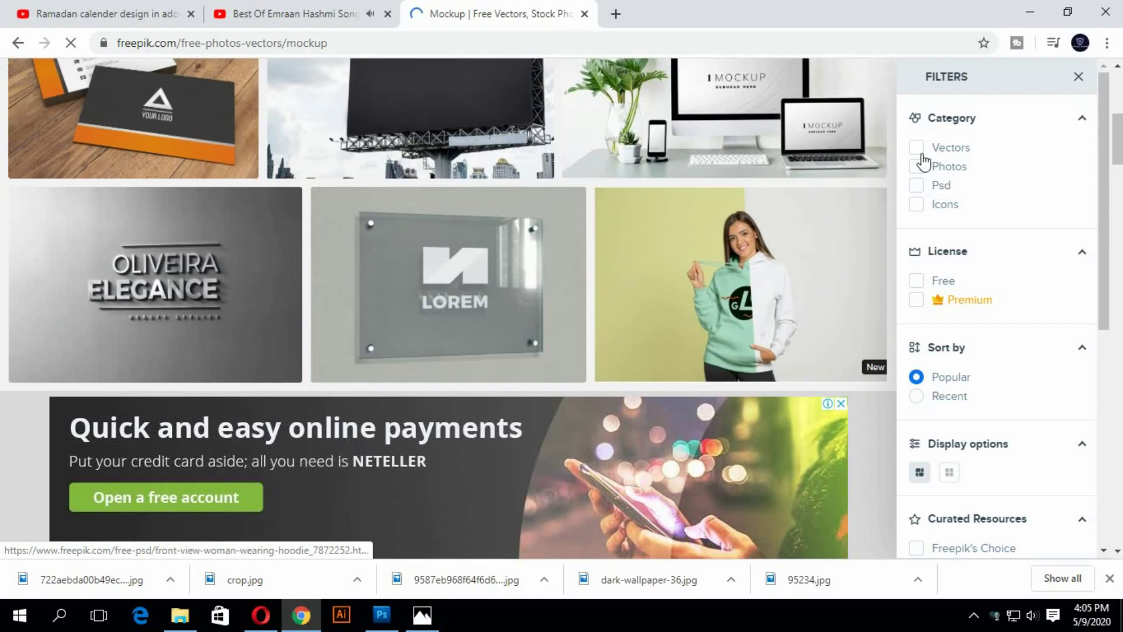
pyautogui.click(1032, 12)
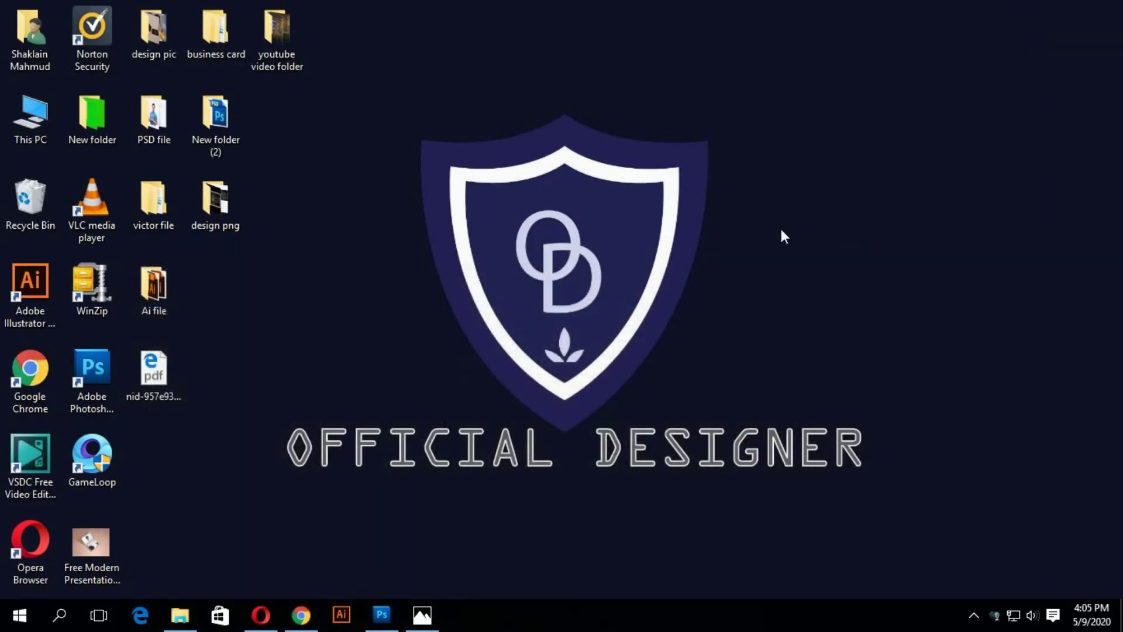